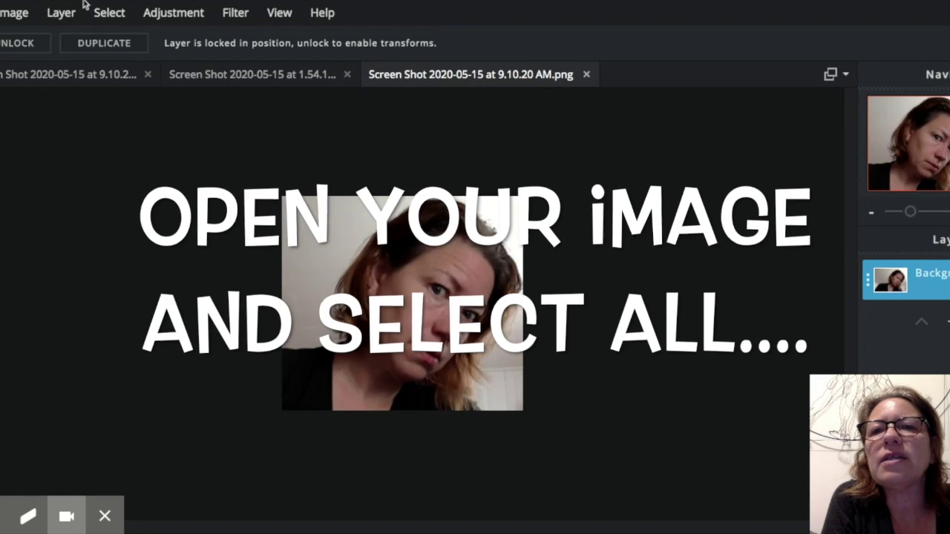
- Select the entire portrait photo on the Background layer and cut it to the clipboard
click(108, 14)
click(108, 36)
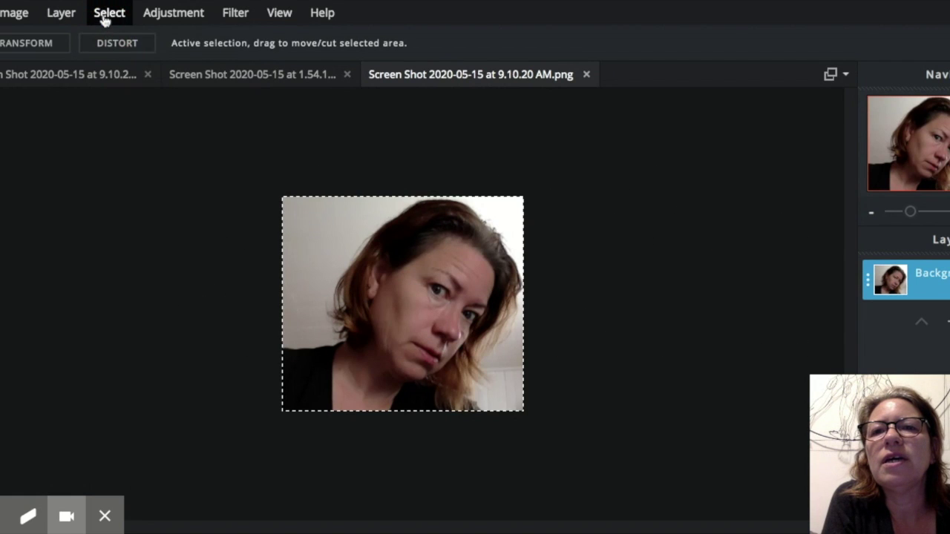
click(1, 12)
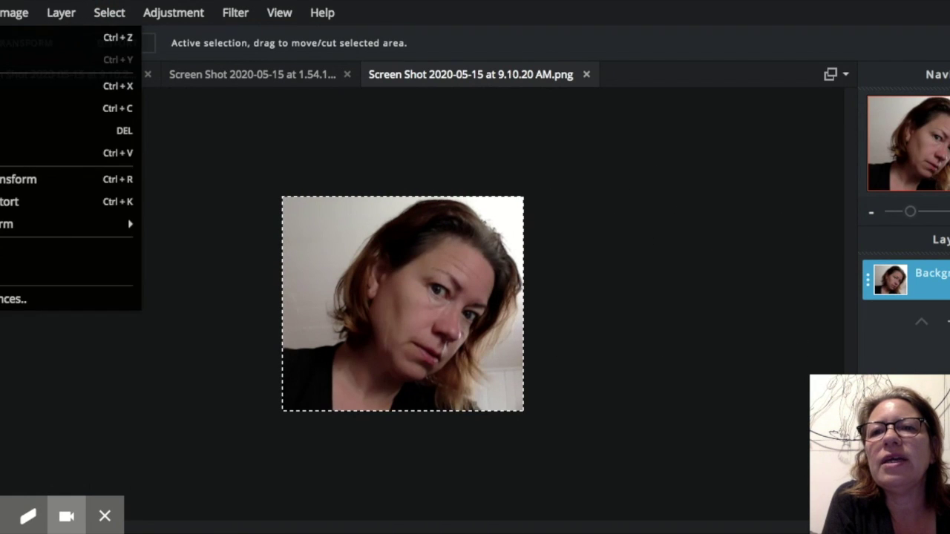
click(7, 84)
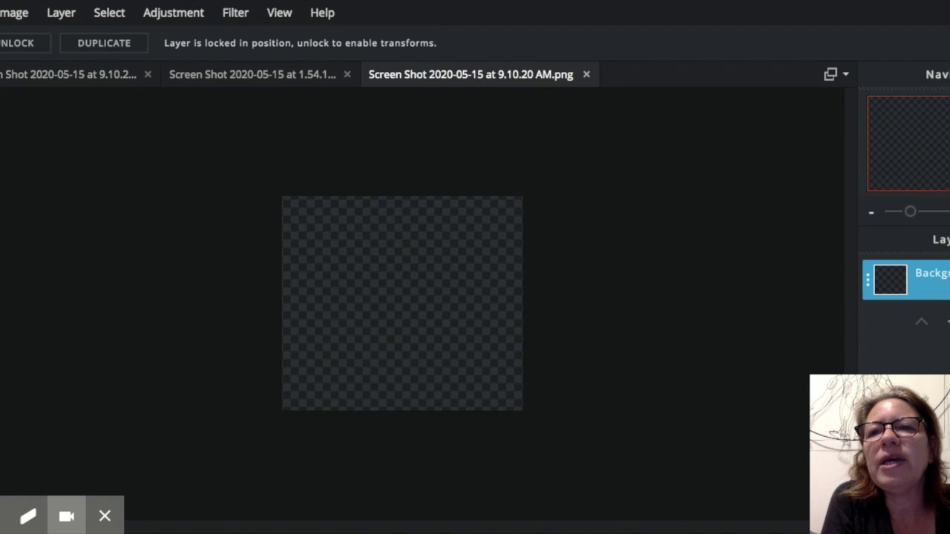
- Paste the cut photo twice so that two copies sit on separate layers above the Background
click(2, 13)
click(8, 153)
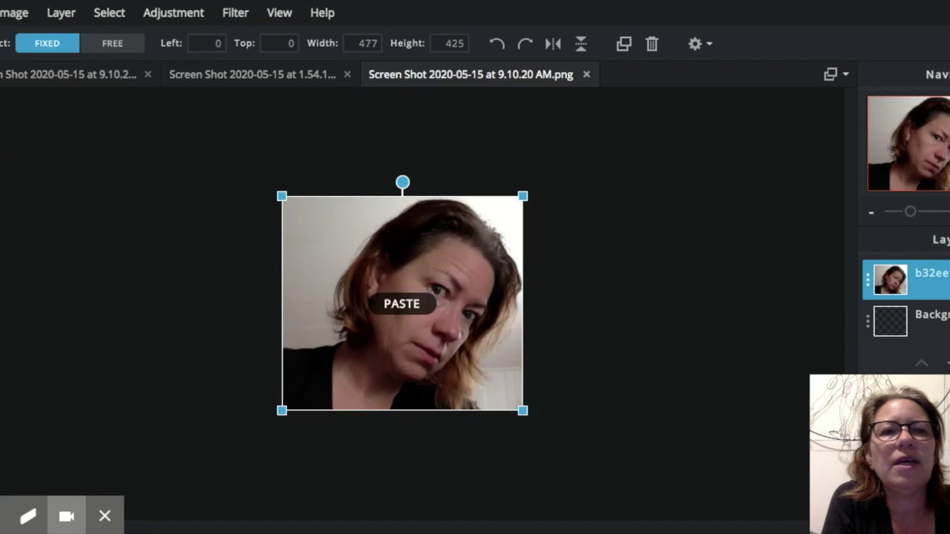
click(1, 12)
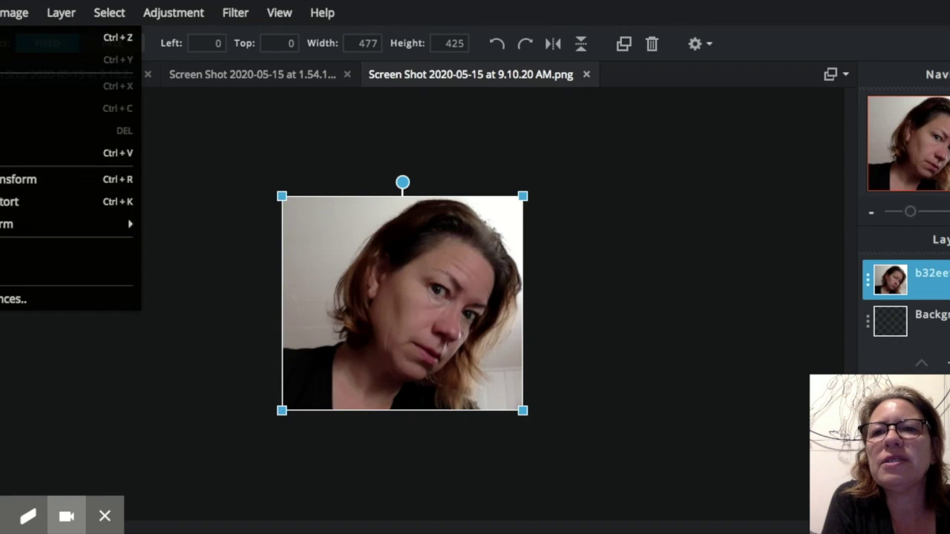
click(8, 153)
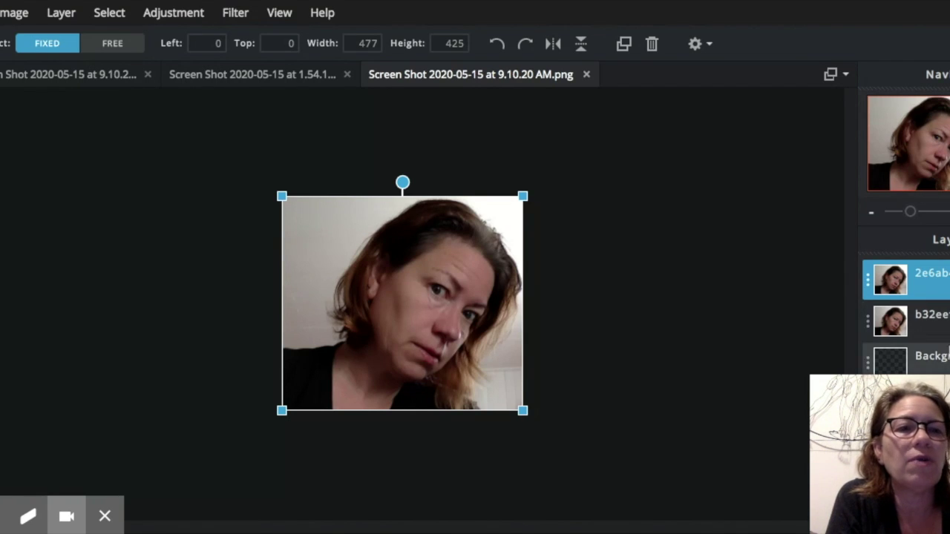
- Fill the empty Background layer with the near-white colour #F6FBFA at 100% opacity using the Fill tool
scroll(945, 338, down, 1)
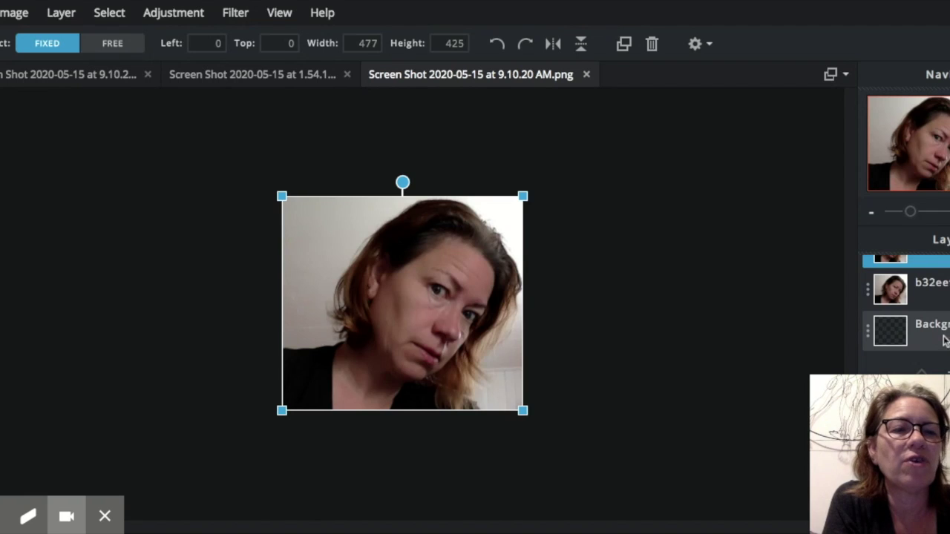
click(936, 335)
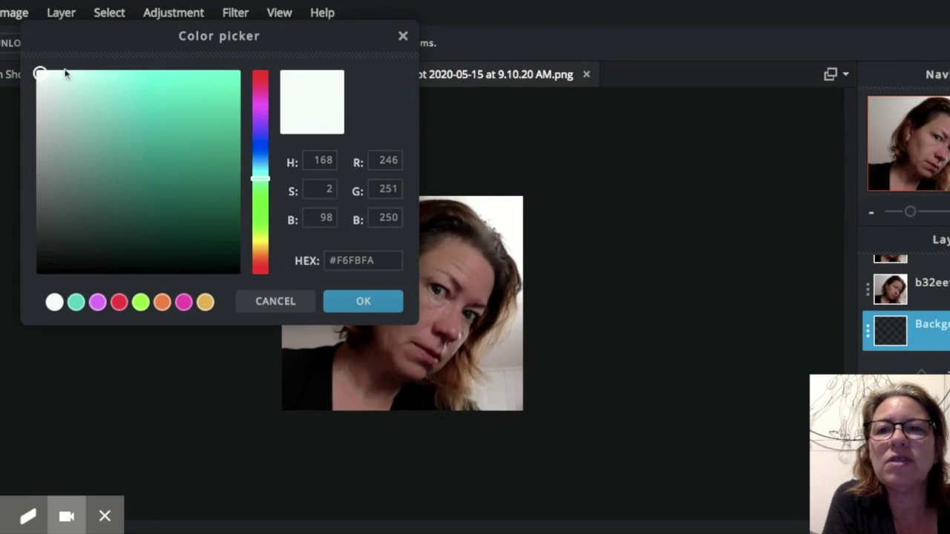
click(363, 301)
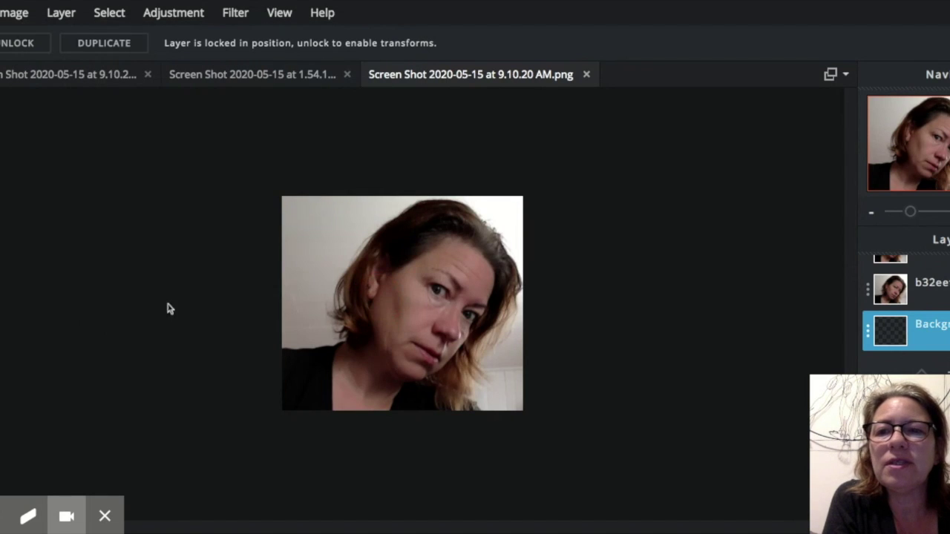
click(2, 276)
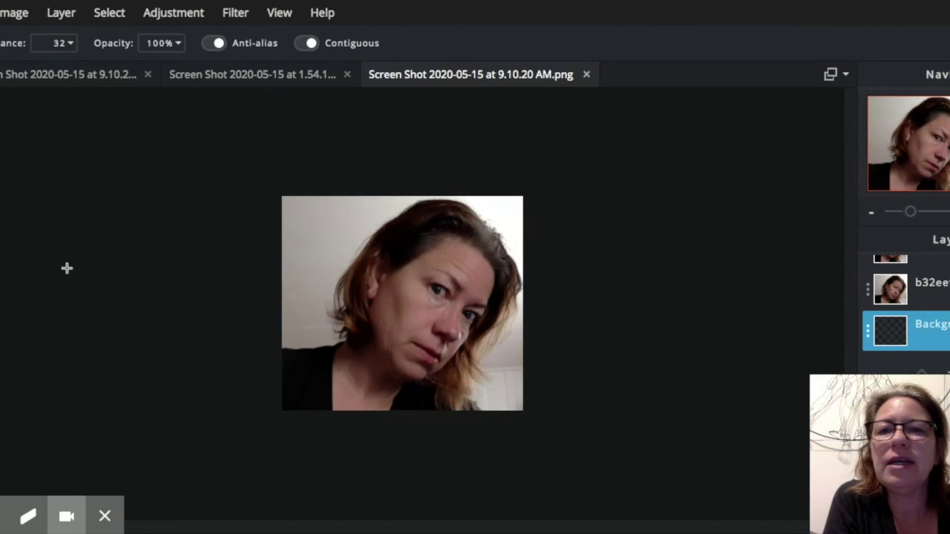
click(301, 247)
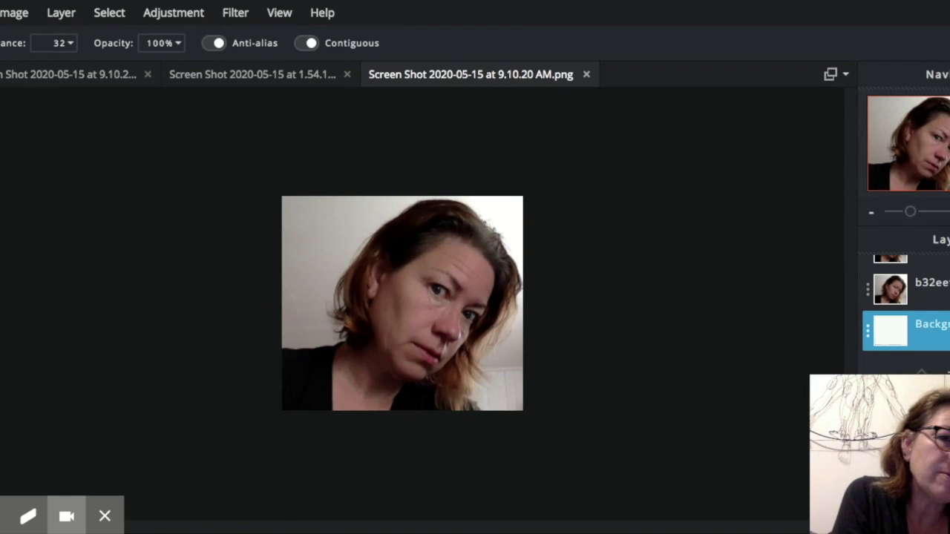
- Desaturate the uppermost photo layer to make it black and white
scroll(906, 297, up, 1)
scroll(905, 304, up, 1)
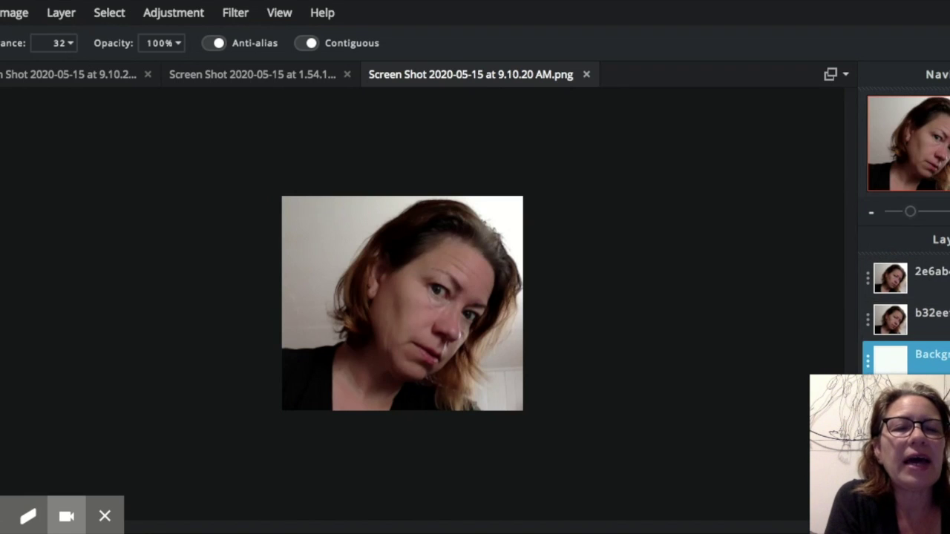
click(905, 280)
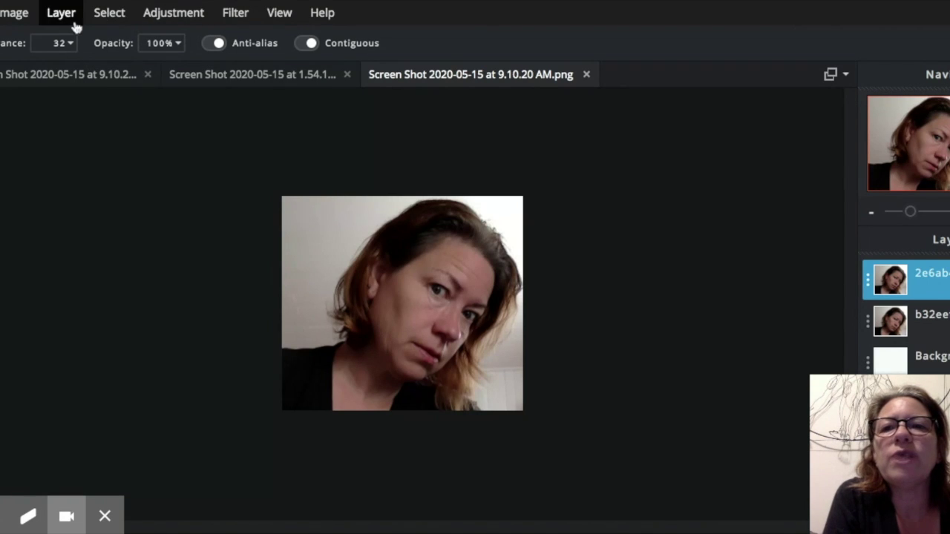
click(169, 16)
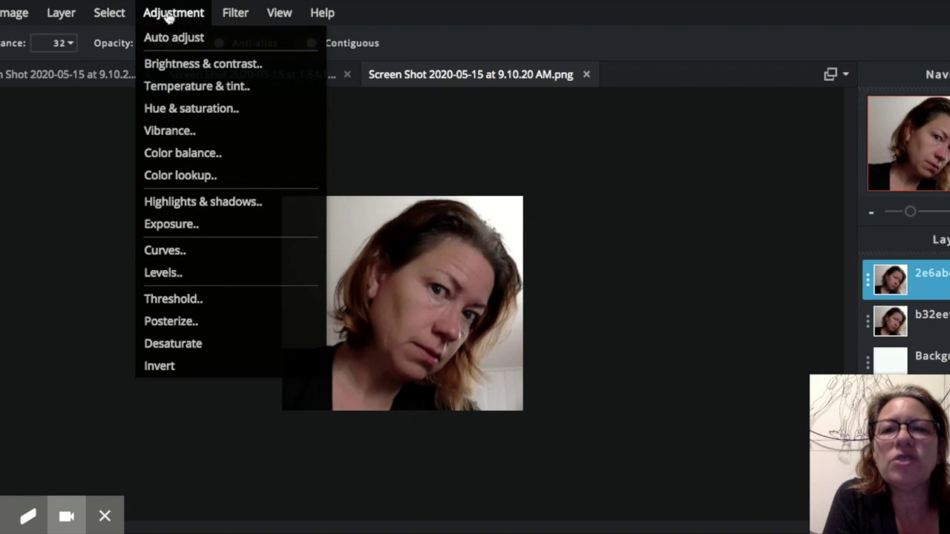
click(199, 343)
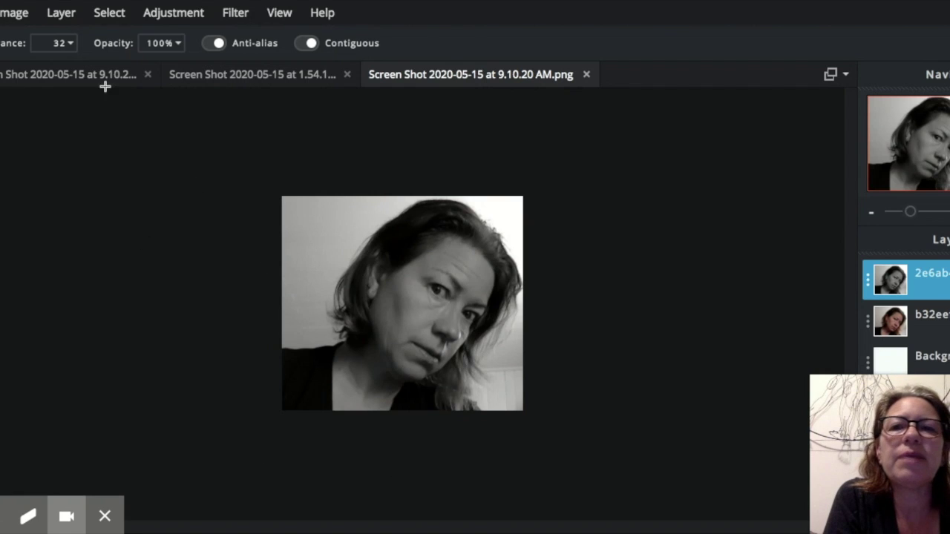
- Apply a Halftone filter with a frequency of 57 to the black-and-white photo layer
click(236, 16)
click(257, 348)
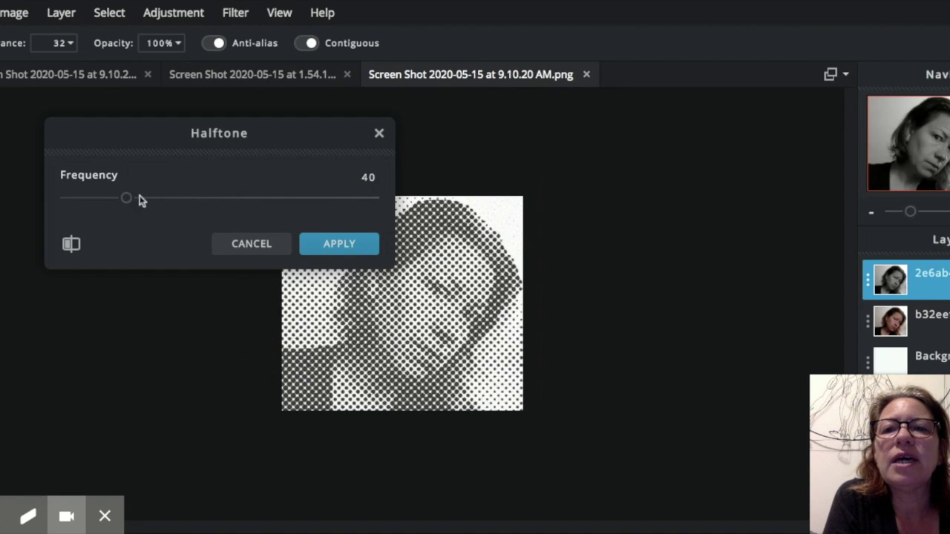
drag(127, 199, 152, 197)
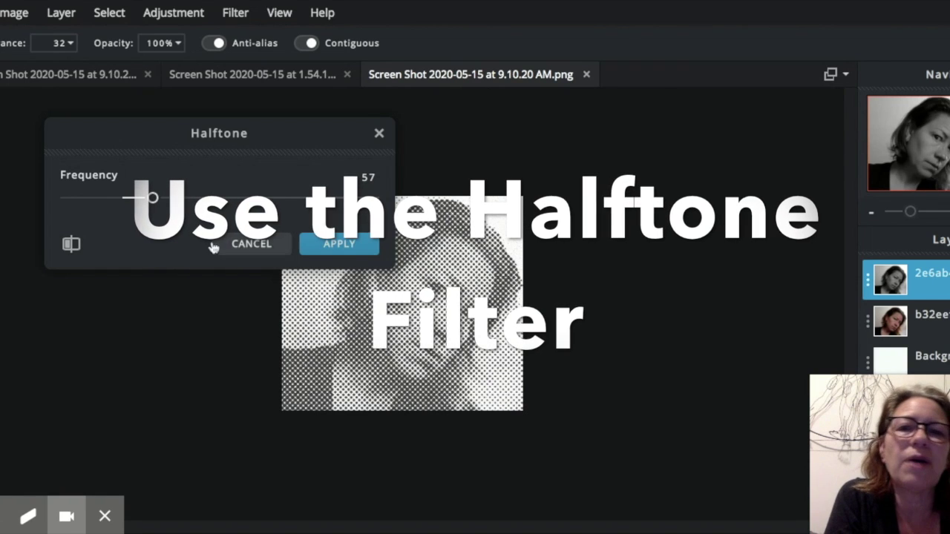
click(325, 252)
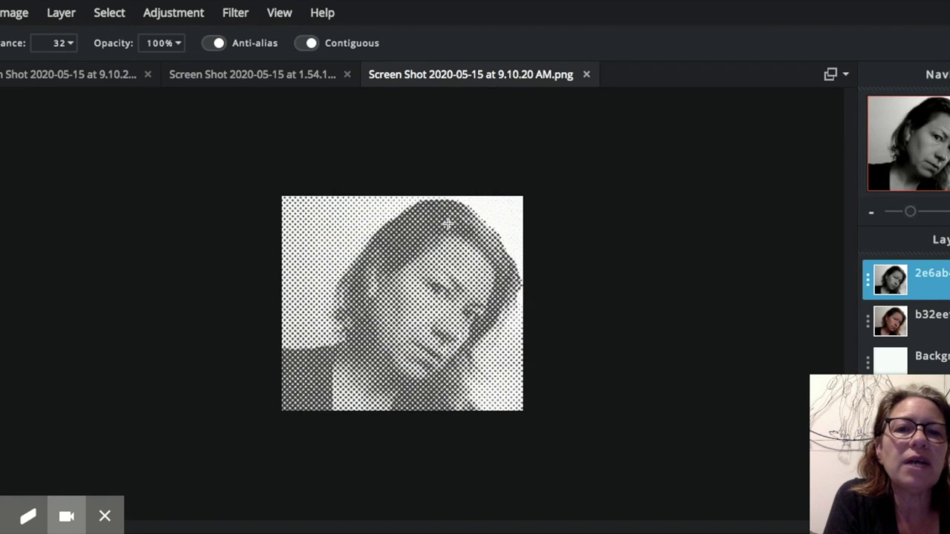
- Move the colour photo layer above the halftone layer in the layer stack
click(938, 323)
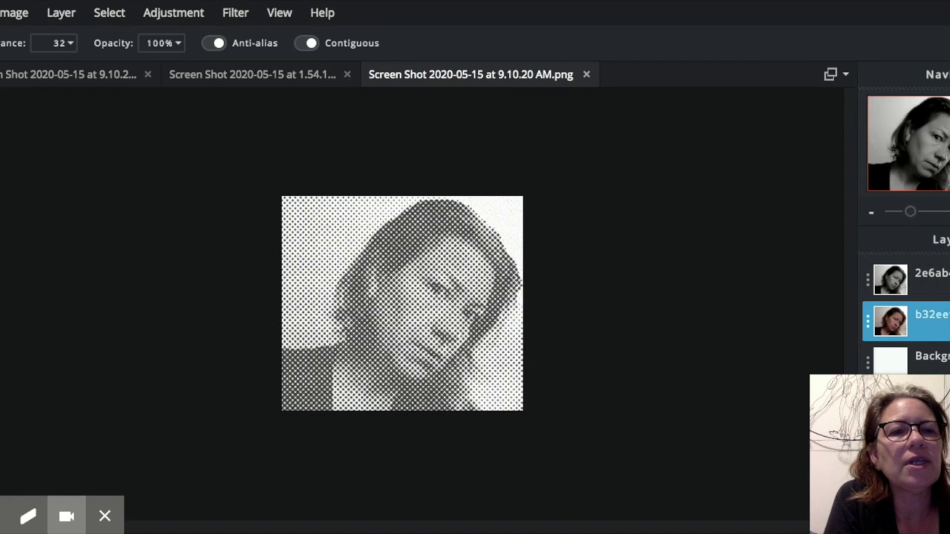
drag(940, 322, 944, 274)
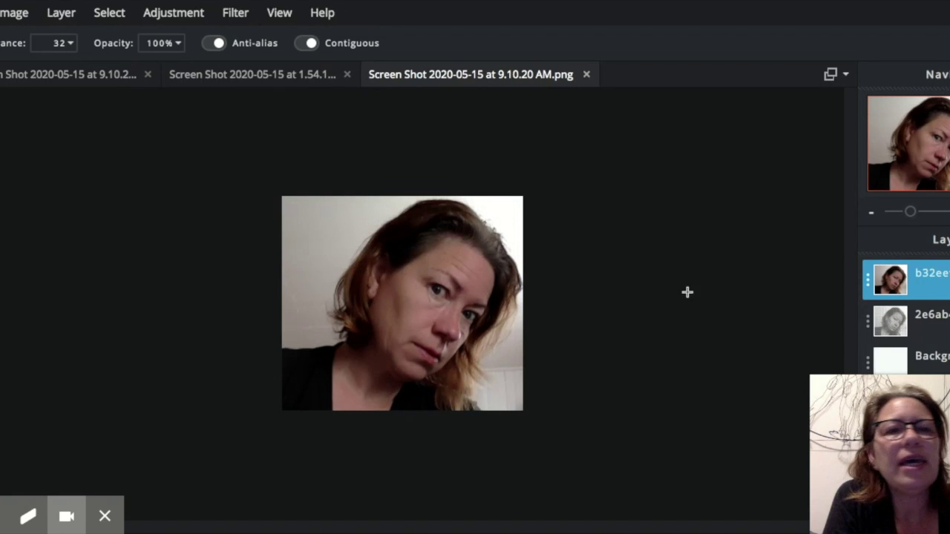
- Select the face, ear and neck on the colour photo layer with a closed Polygonal Lasso outline, using feather 0 and anti-alias
click(921, 214)
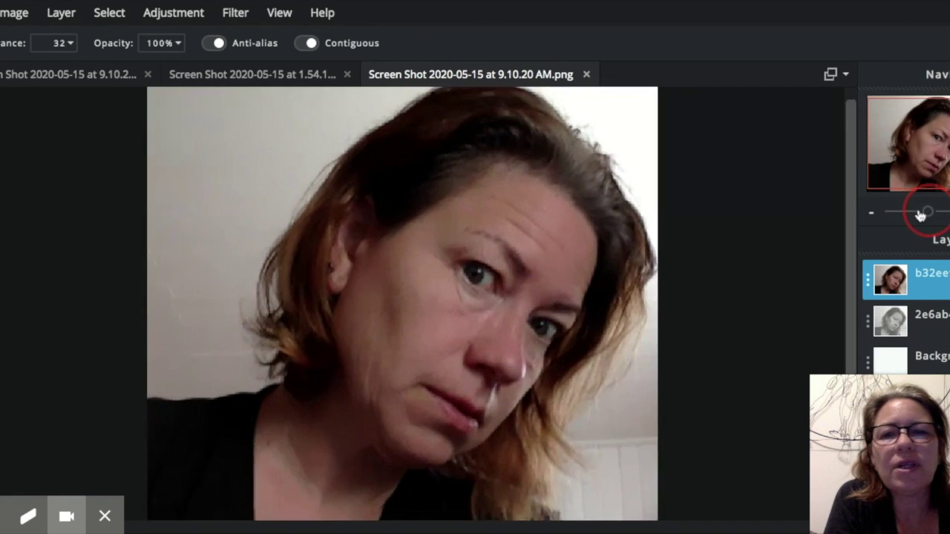
drag(921, 215, 918, 214)
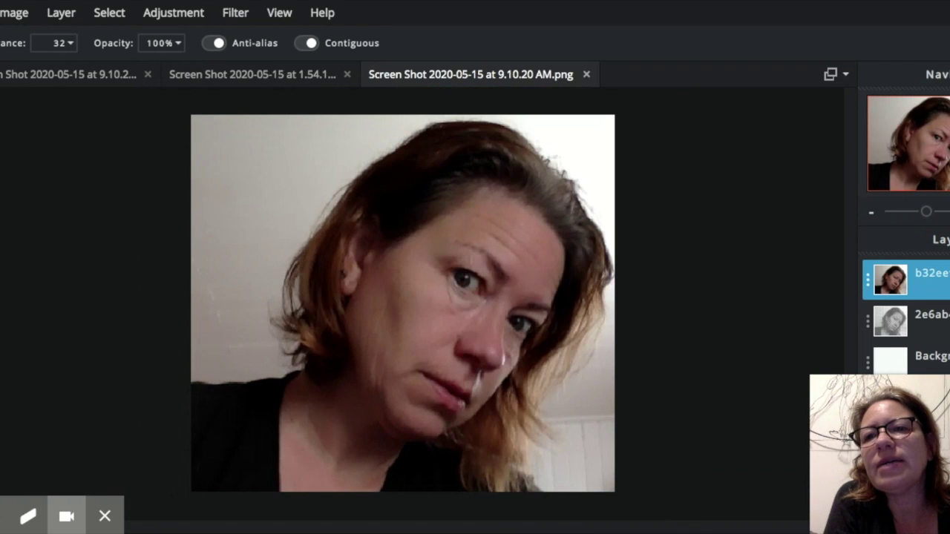
key(l)
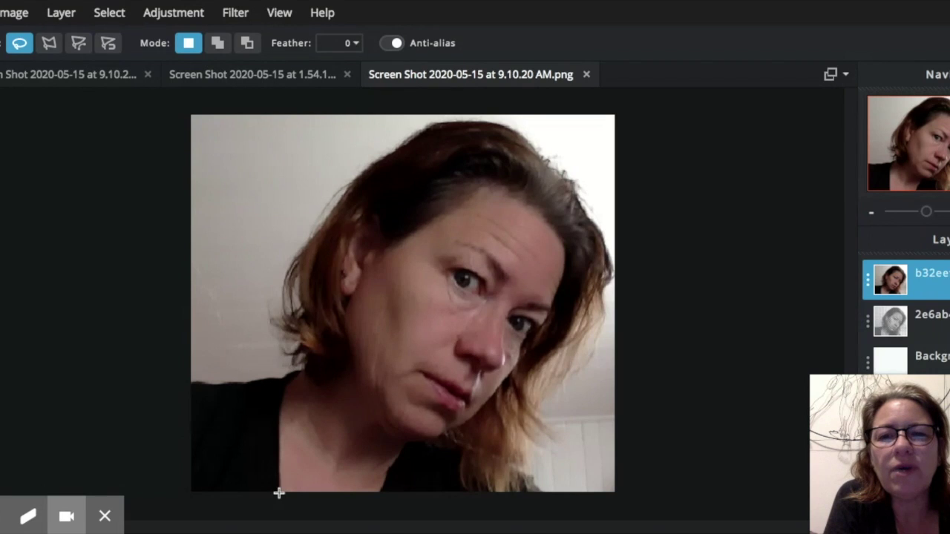
key(shift+l)
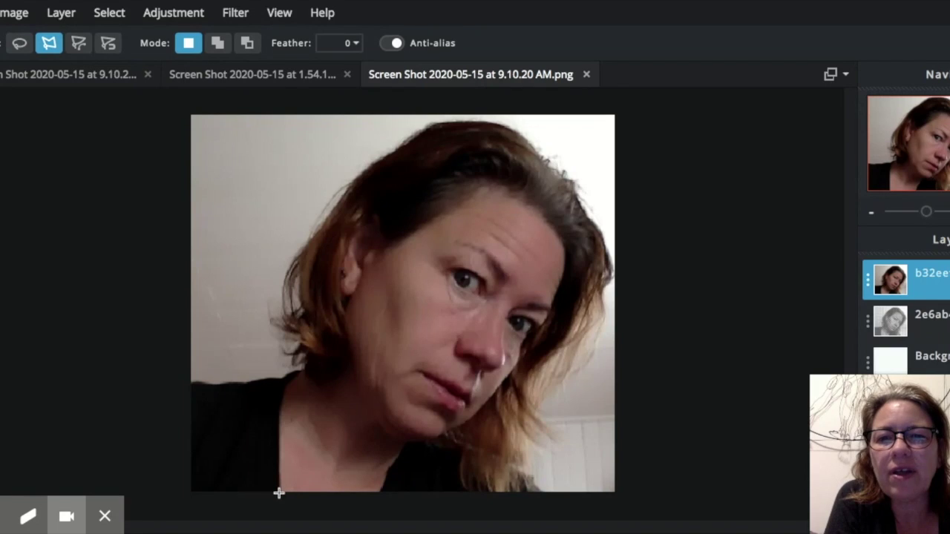
click(279, 490)
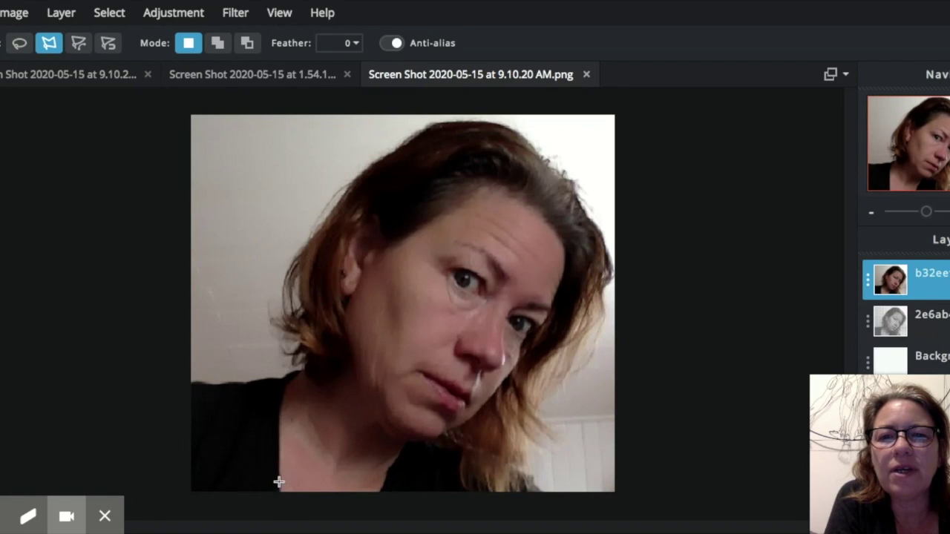
click(278, 460)
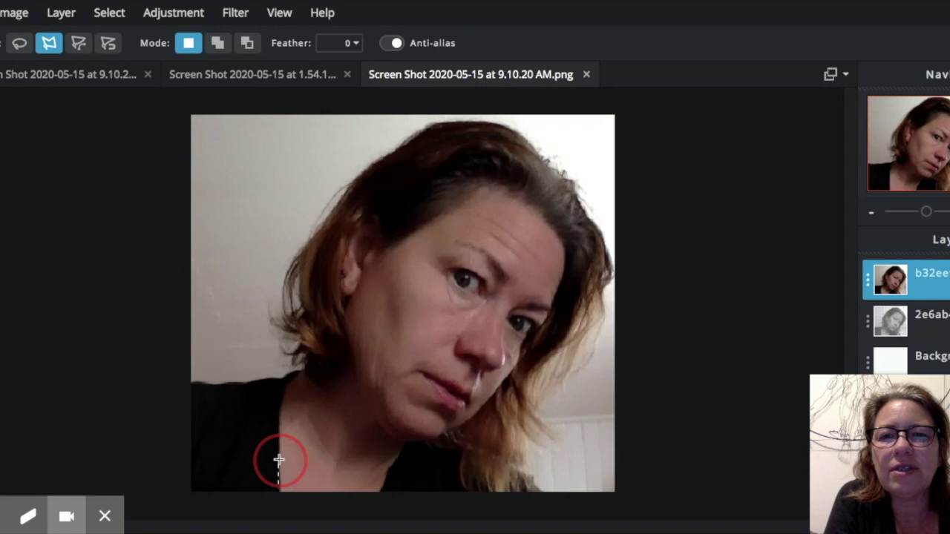
click(278, 421)
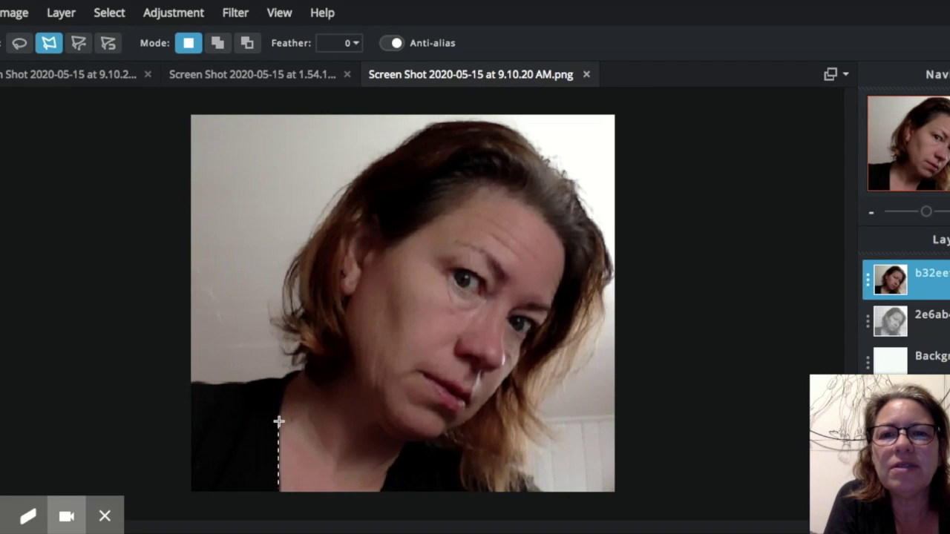
click(279, 402)
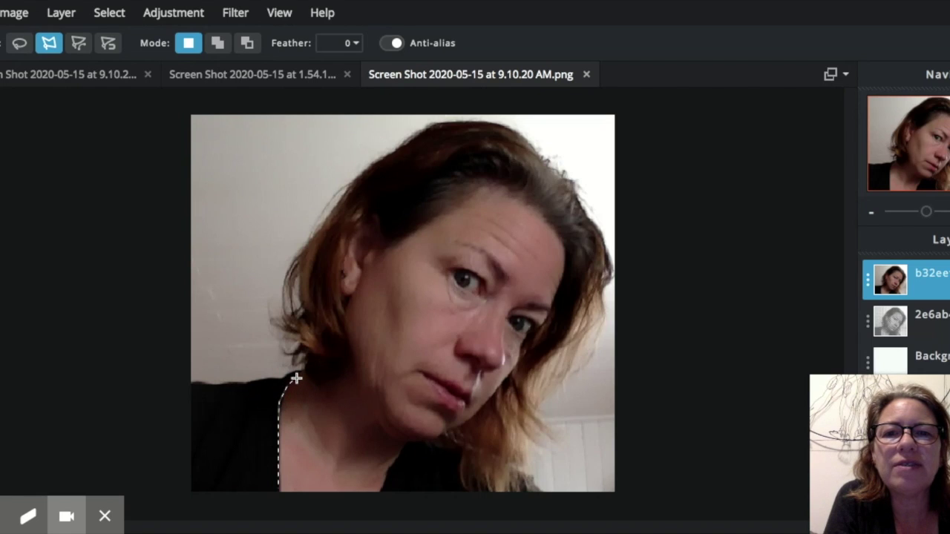
click(296, 378)
click(306, 371)
click(313, 381)
click(318, 385)
click(324, 386)
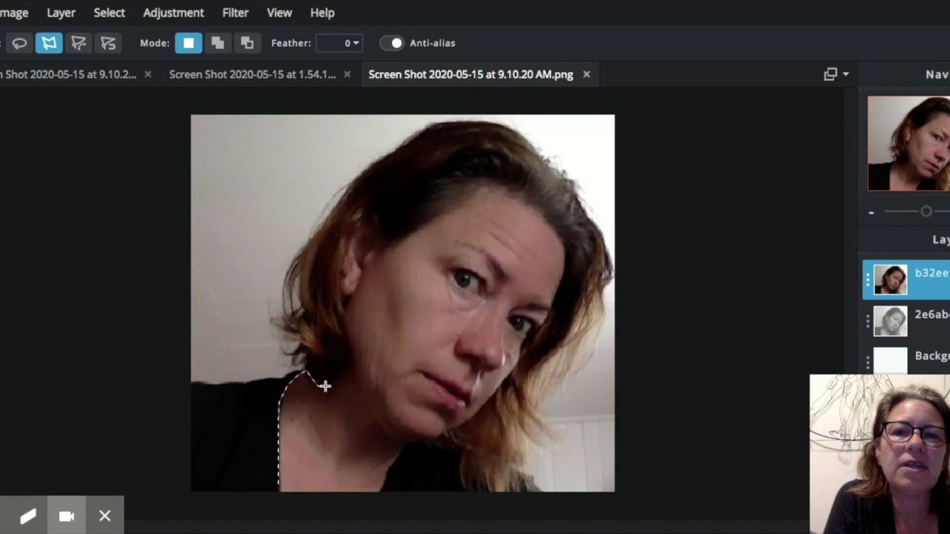
click(351, 369)
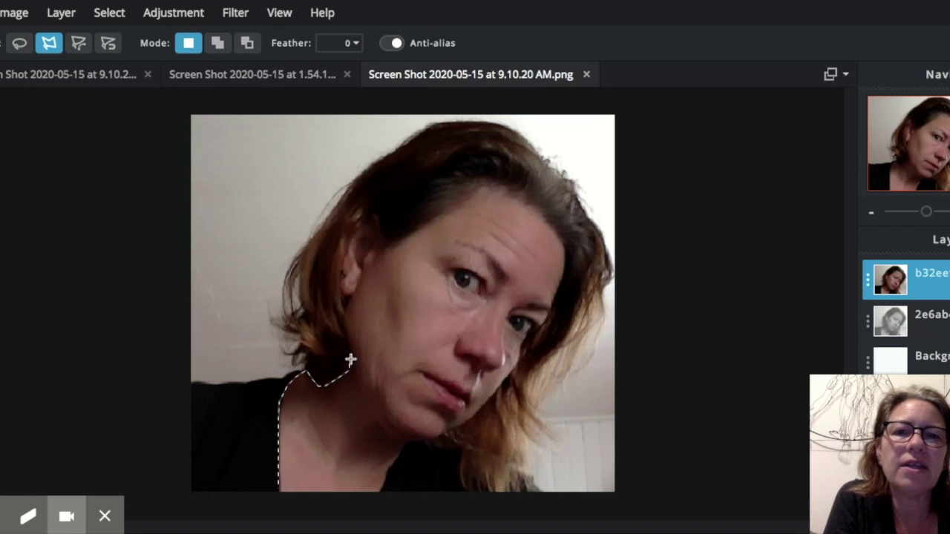
click(348, 322)
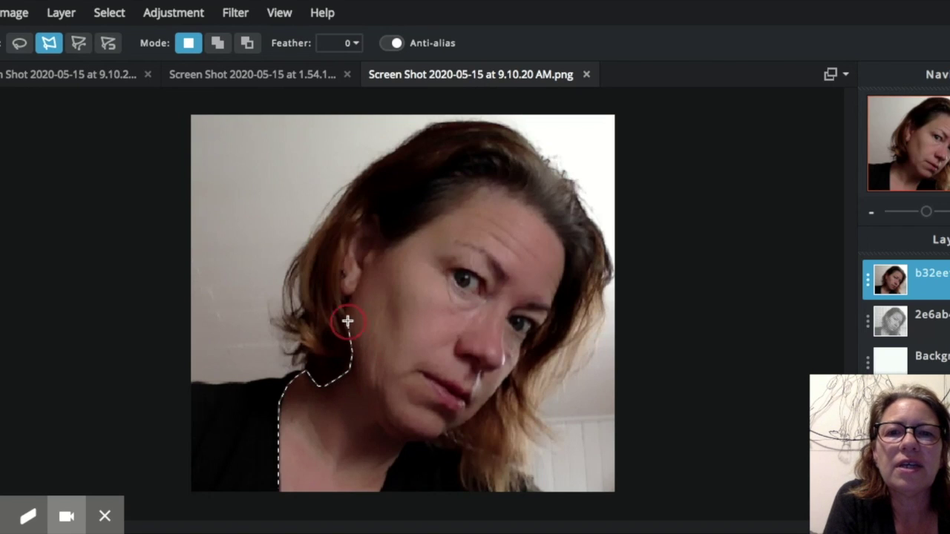
click(341, 279)
click(342, 253)
click(344, 234)
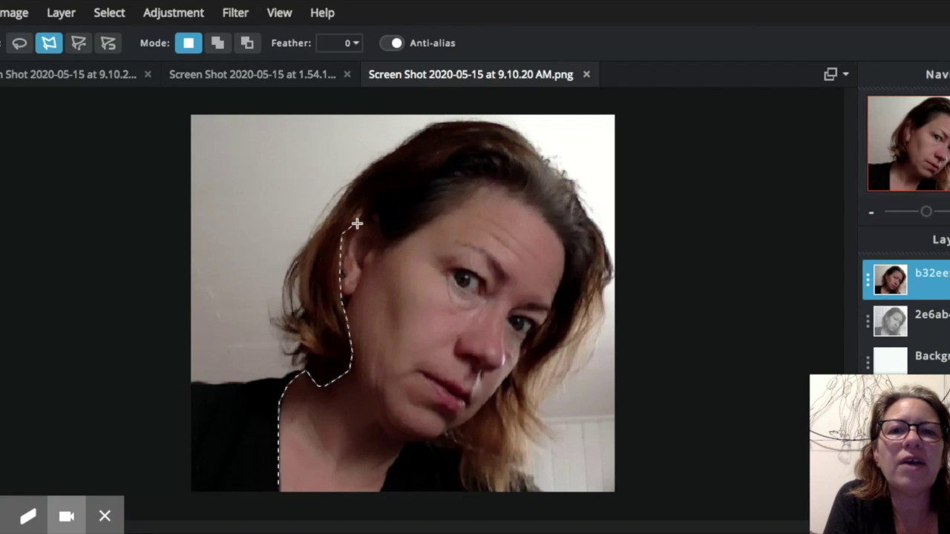
click(360, 220)
click(371, 218)
click(386, 245)
click(443, 206)
click(471, 179)
click(555, 227)
click(565, 255)
click(553, 308)
click(524, 341)
click(477, 410)
click(427, 437)
click(407, 438)
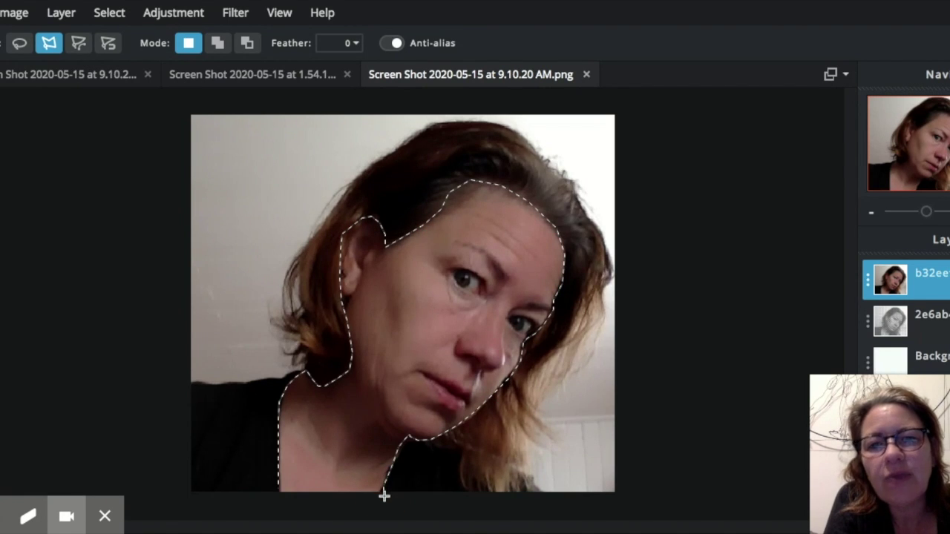
click(383, 495)
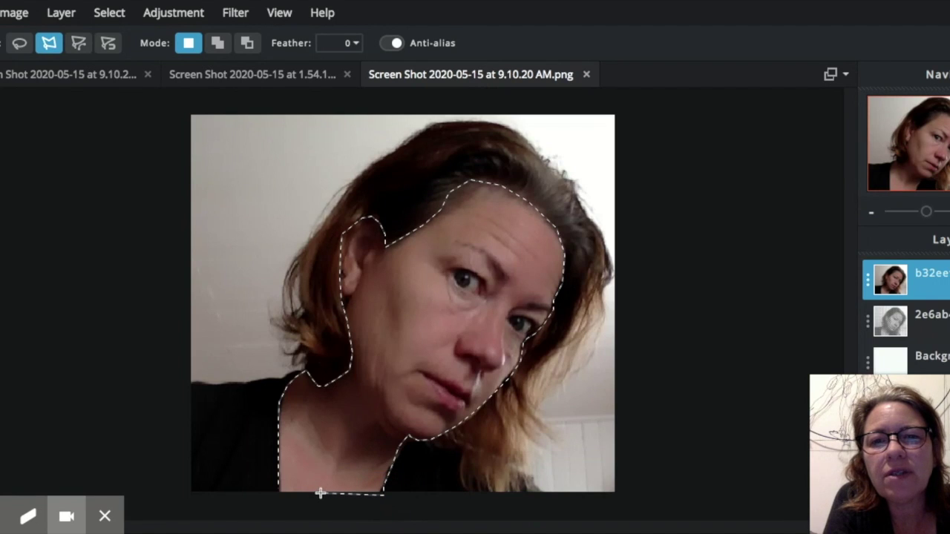
click(280, 491)
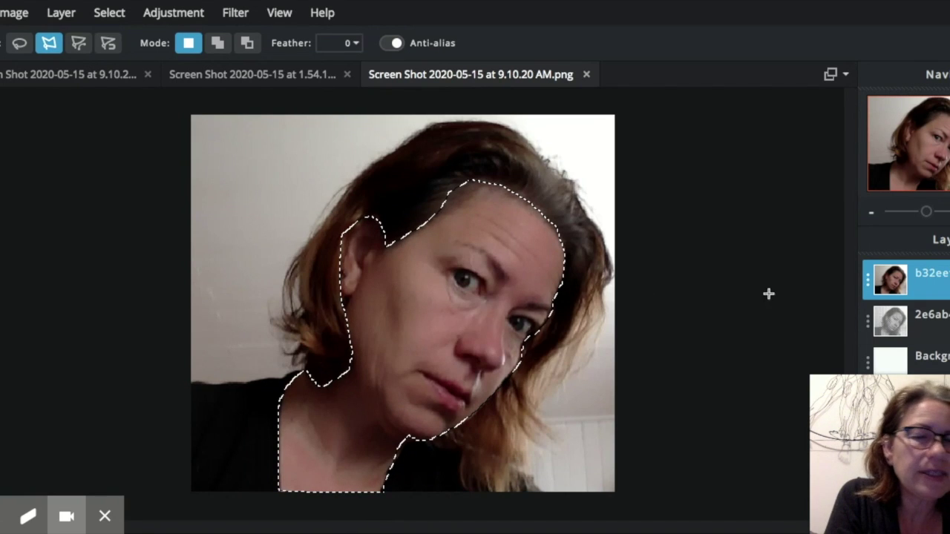
- Invert the face, ear and neck selection and move the halftone layer above the colour photo layer
click(121, 15)
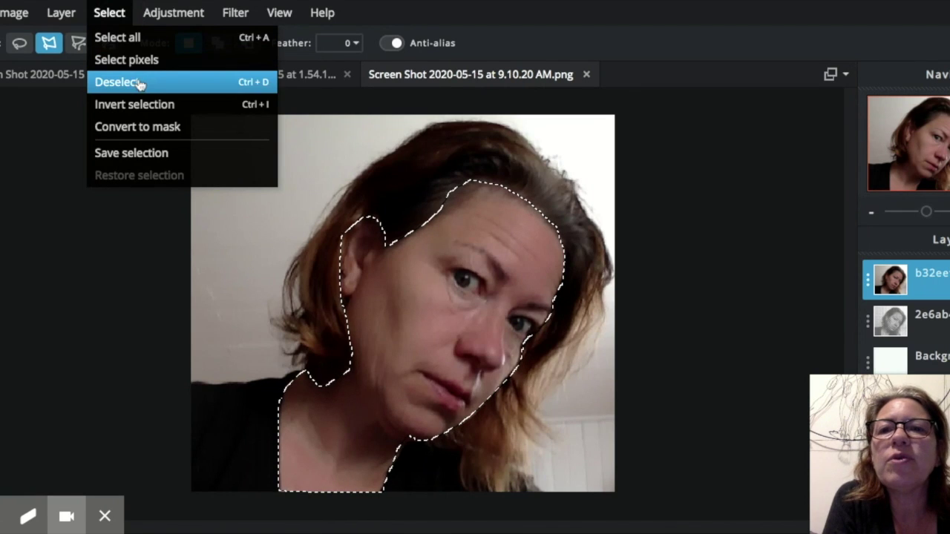
click(139, 105)
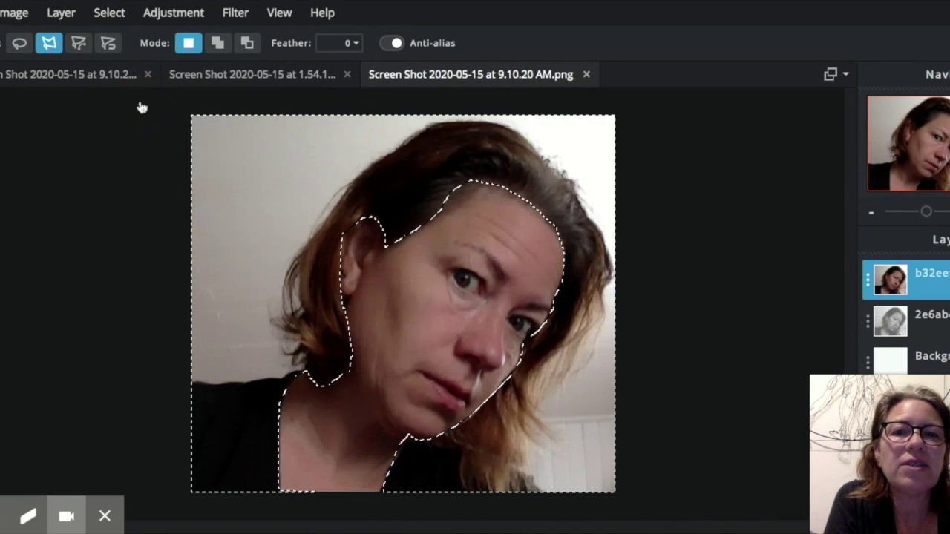
click(901, 320)
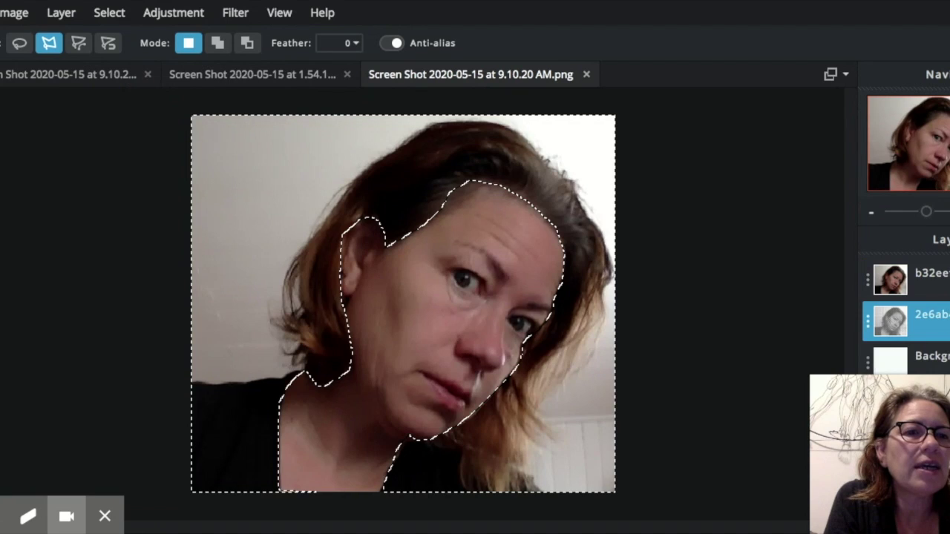
drag(947, 317, 947, 278)
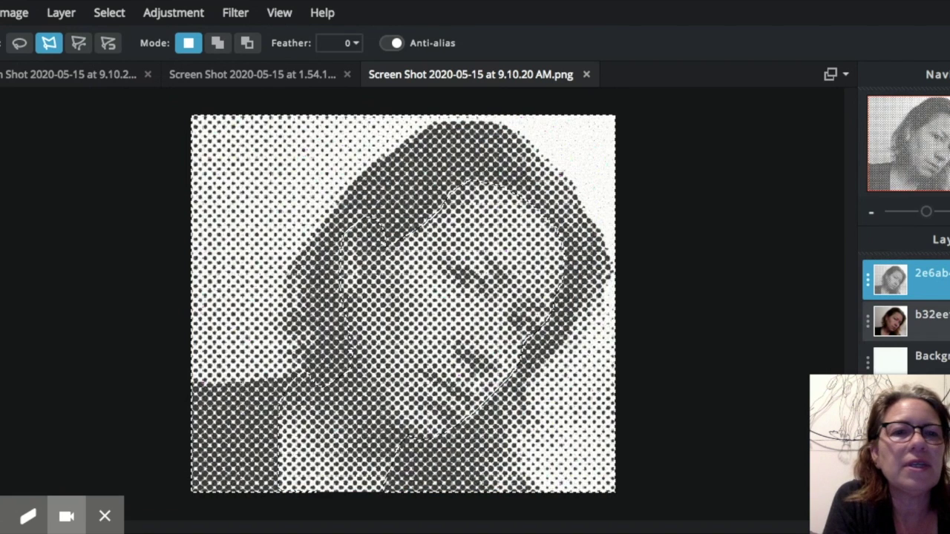
- Delete the halftone layer's content outside the face, ear and neck, and clear the selection
click(946, 319)
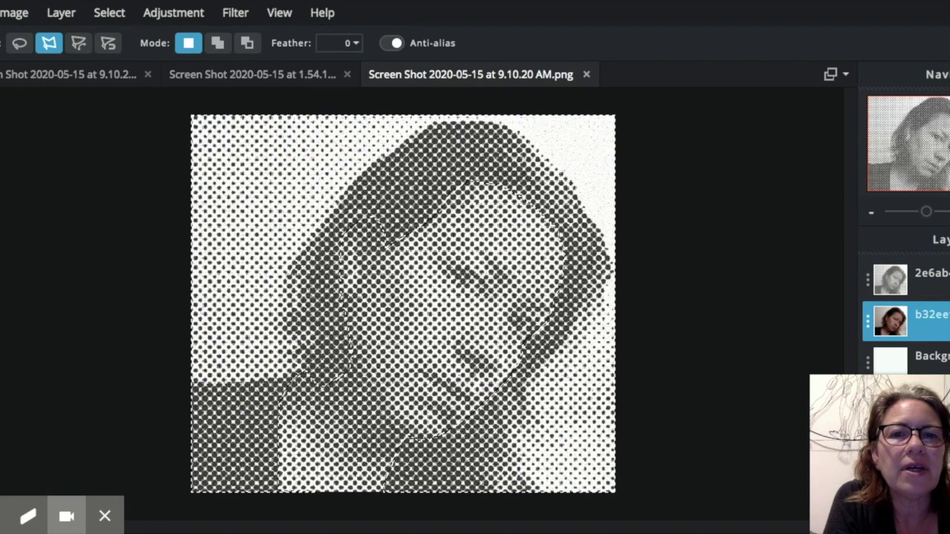
click(948, 289)
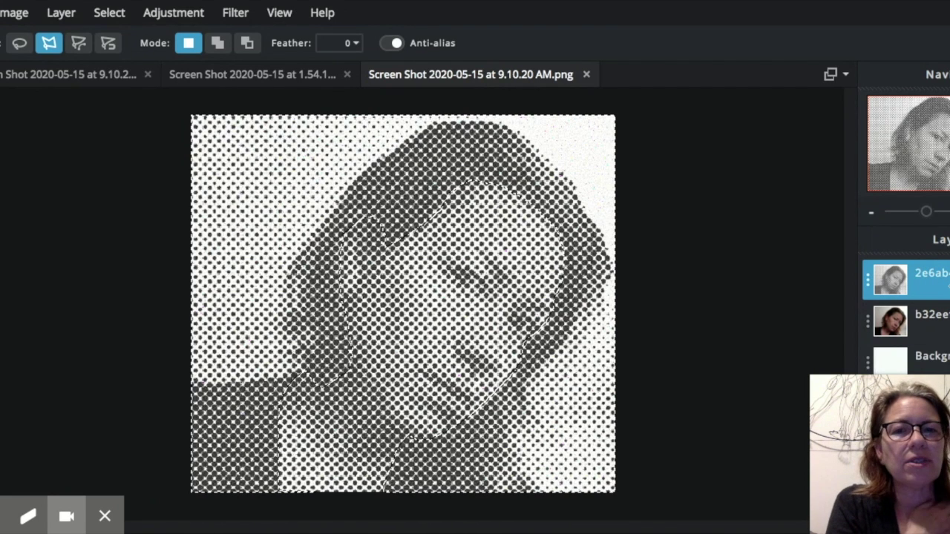
key(ctrl+shift+i)
key(Delete)
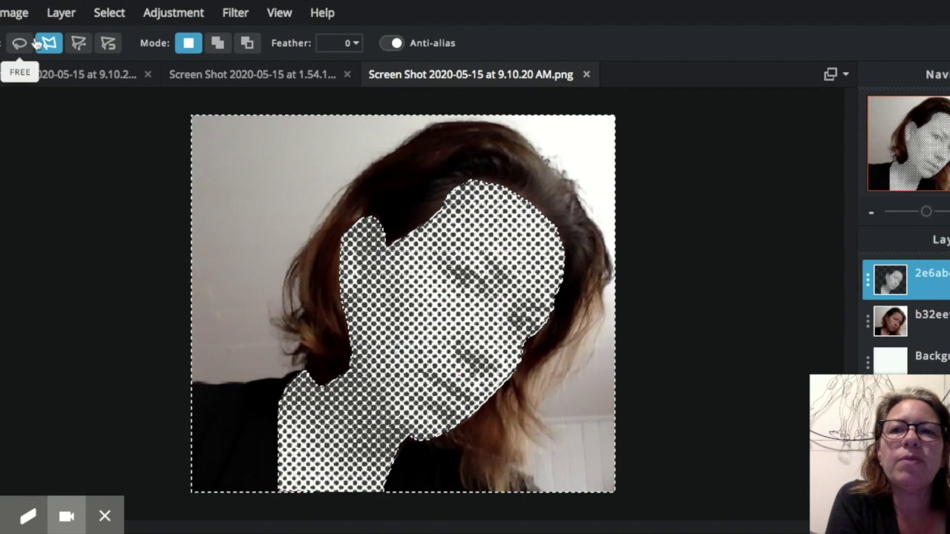
click(108, 14)
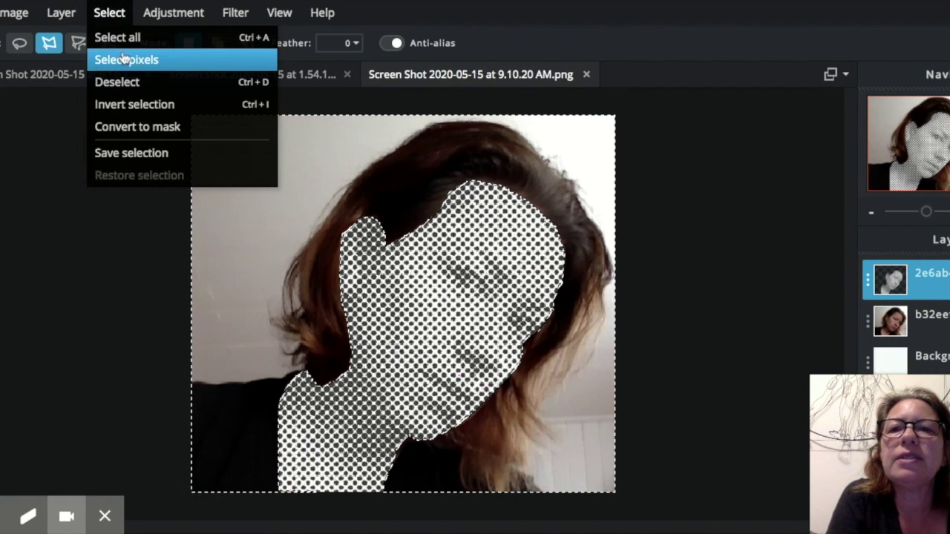
click(119, 82)
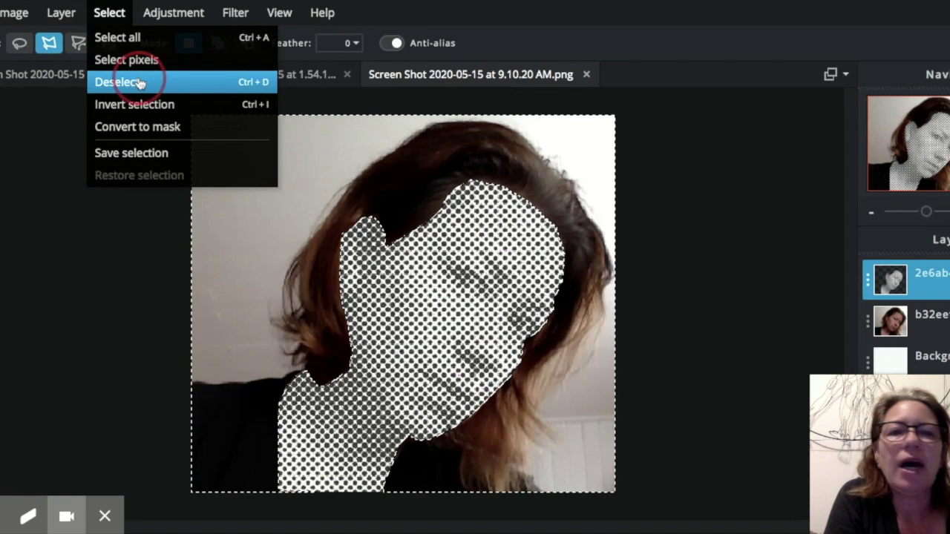
- Move the colour photo layer back above the halftone layer and look at the comic-style reference painting
click(932, 319)
drag(936, 319, 937, 276)
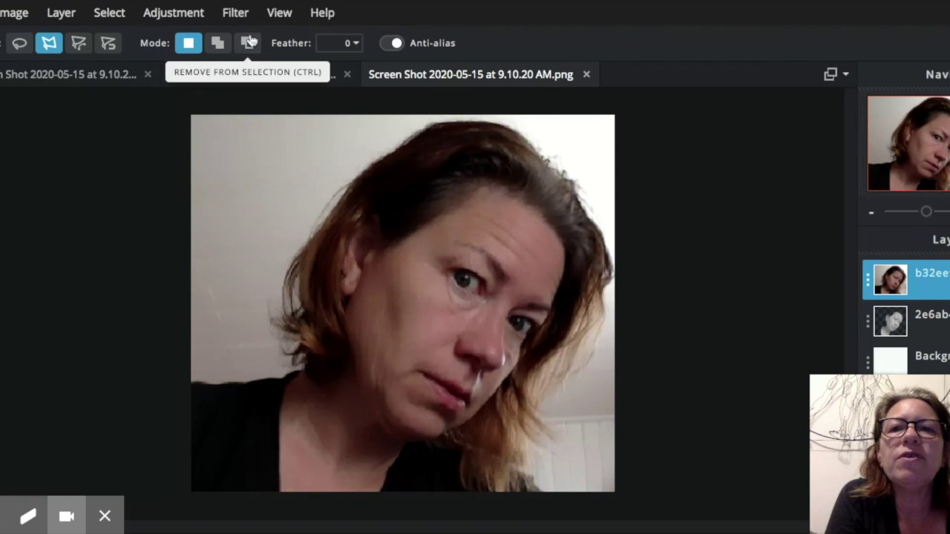
click(240, 76)
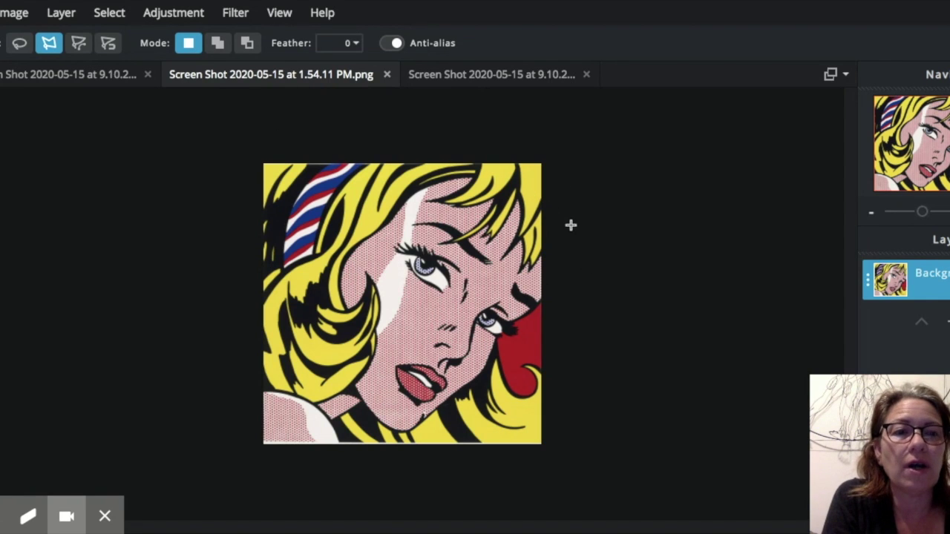
click(437, 74)
- Set the Draw tool's colour to near-black #070707 for tracing the portrait
drag(927, 213, 937, 212)
drag(937, 175, 939, 148)
scroll(503, 359, down, 1)
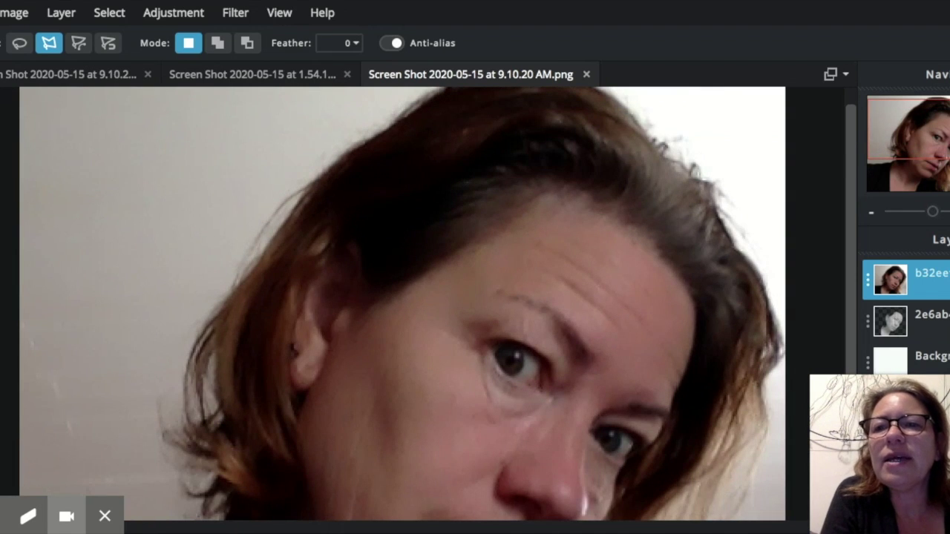
key(b)
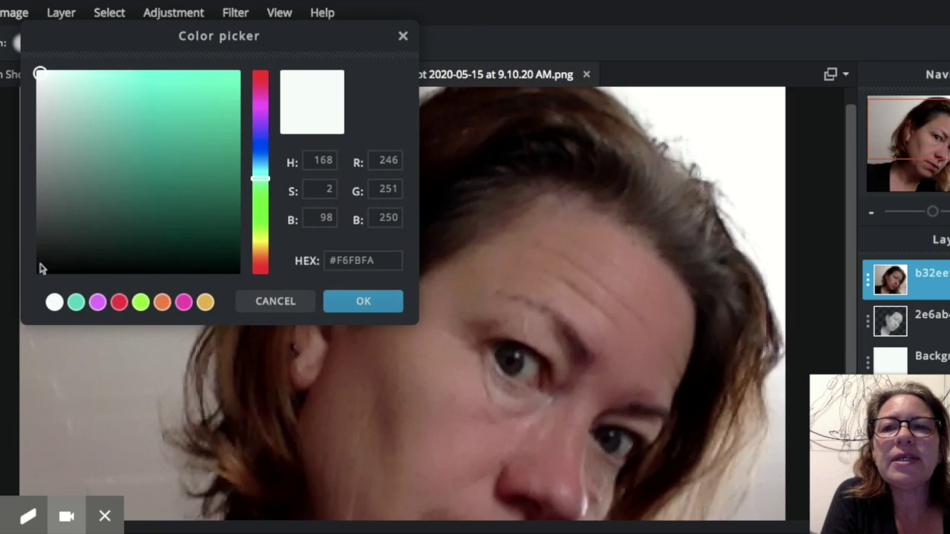
click(41, 271)
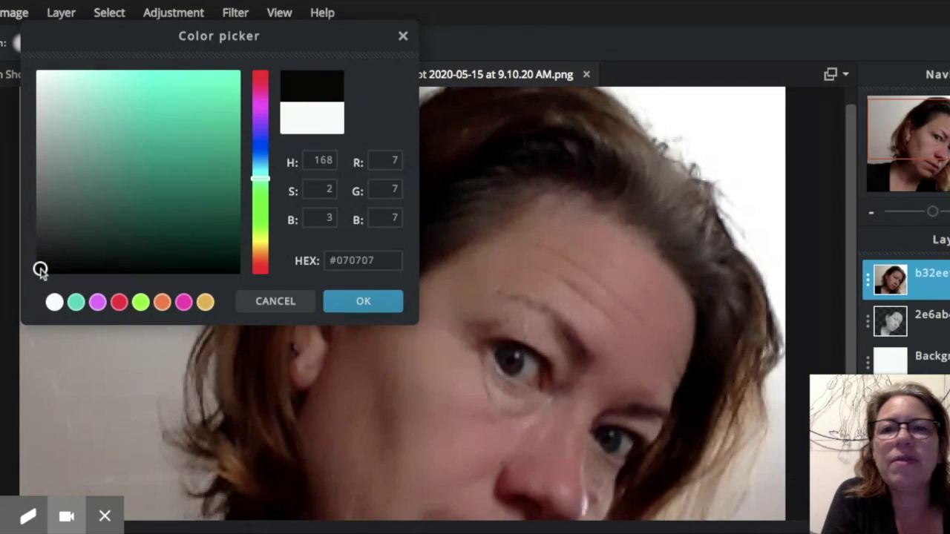
click(356, 299)
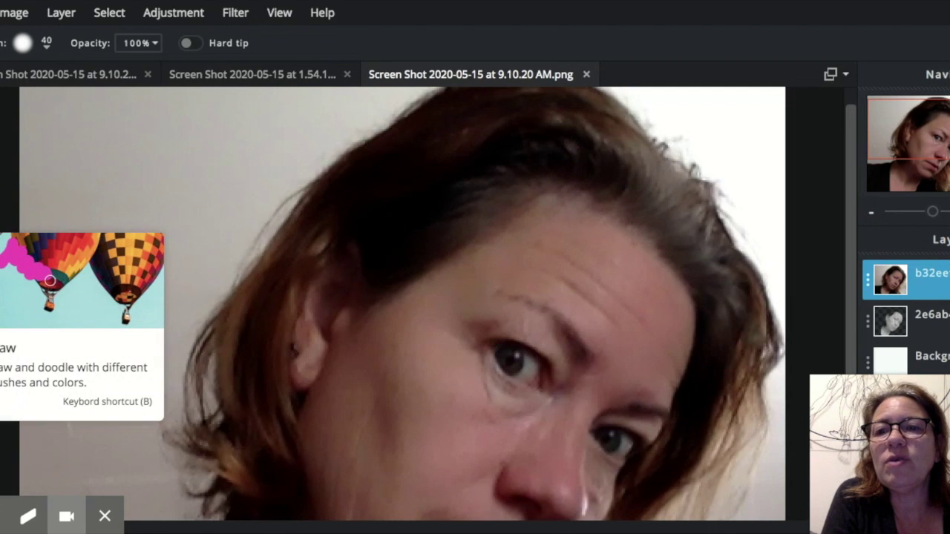
- Choose the 10 px hard round brush preset for the Draw tool
click(26, 46)
click(45, 48)
click(30, 49)
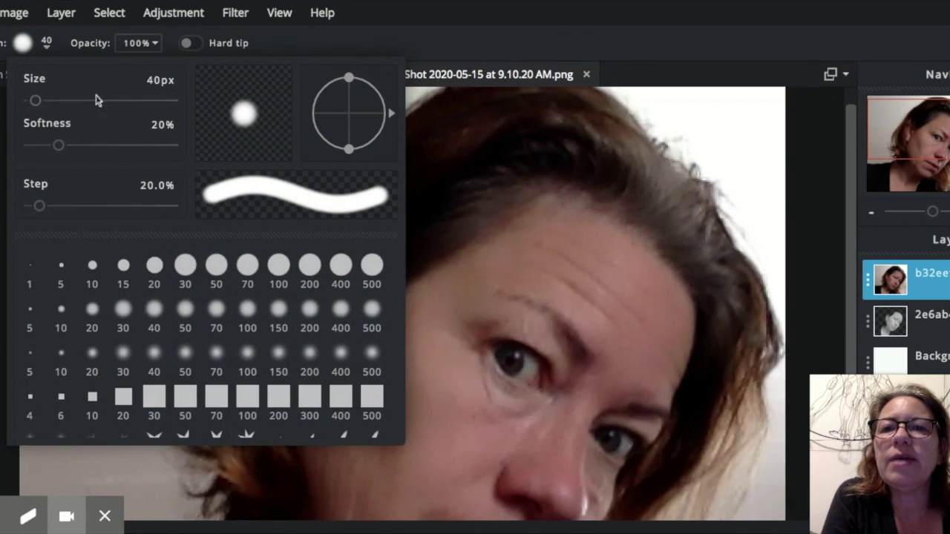
click(89, 271)
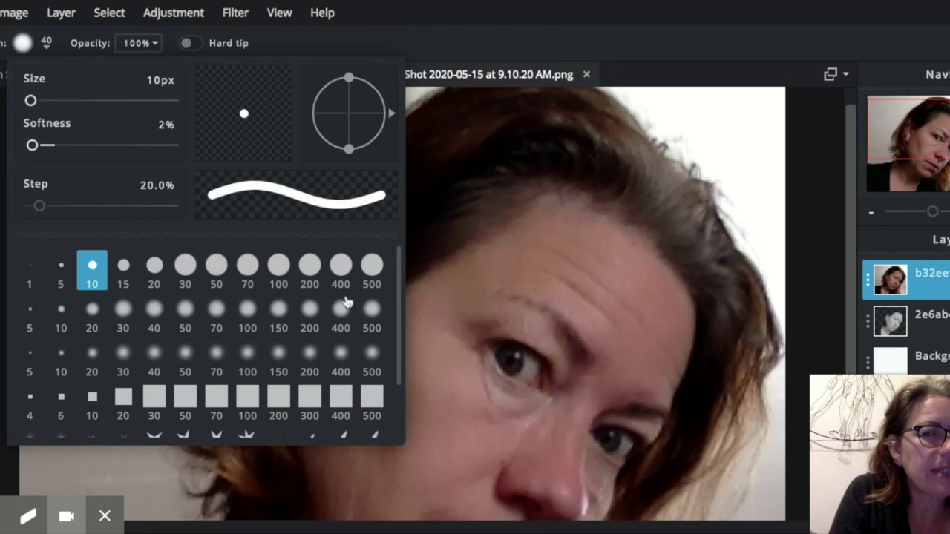
click(586, 189)
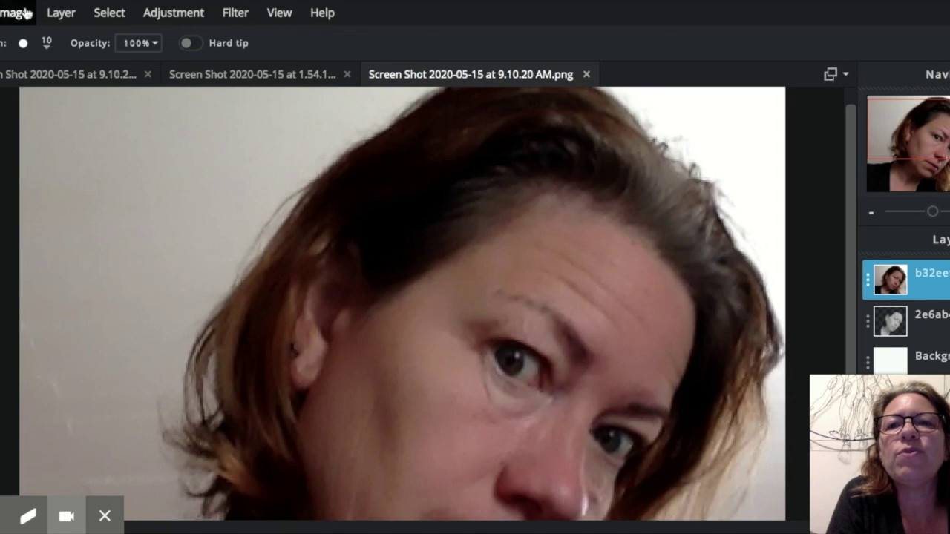
- Add a new layer above the colour photo and trace the hairline around the forehead in black
click(55, 14)
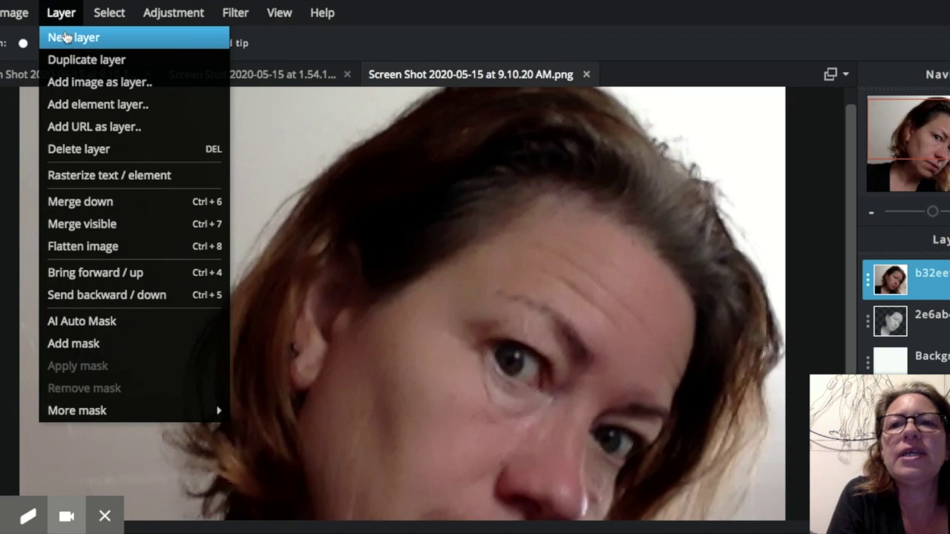
click(74, 37)
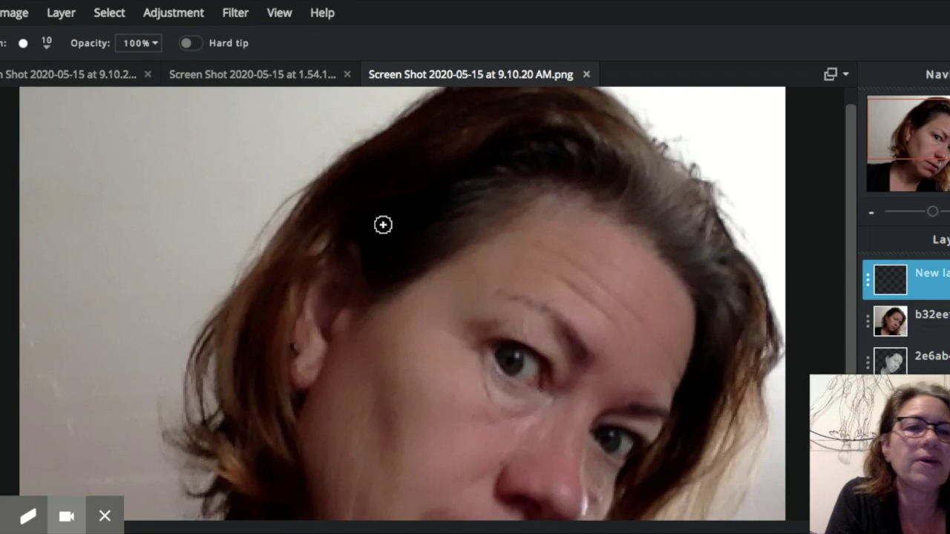
click(374, 296)
mouse_move(374, 296)
mouse_down()
mouse_move(604, 205)
mouse_move(689, 325)
mouse_up()
- Trace the eyebrow, eyes, nose, lips, ear and jaw on the new layer, reducing the brush to 5 px for the fine features
scroll(647, 287, up, 5)
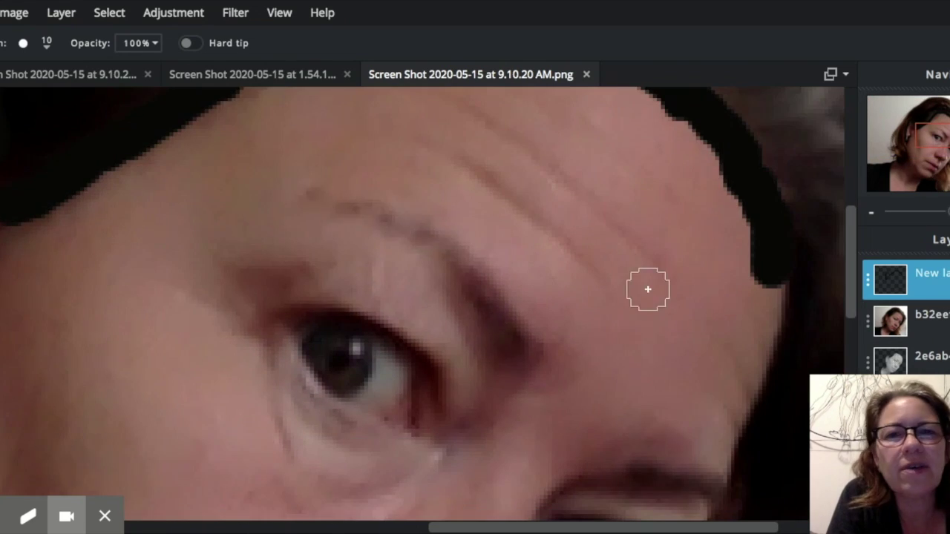
drag(286, 201, 507, 368)
key(bracketleft)
mouse_move(278, 329)
mouse_down()
mouse_move(389, 332)
mouse_move(361, 334)
mouse_up()
scroll(534, 293, down, 3)
mouse_move(645, 236)
mouse_down()
mouse_move(524, 250)
mouse_move(550, 265)
mouse_move(564, 304)
mouse_up()
mouse_move(371, 314)
mouse_down()
mouse_move(438, 398)
mouse_move(401, 349)
mouse_up()
scroll(936, 212, down, 3)
scroll(458, 233, up, 3)
mouse_move(356, 204)
mouse_down()
mouse_move(458, 233)
mouse_move(459, 339)
mouse_move(519, 452)
mouse_up()
scroll(346, 265, down, 3)
mouse_move(265, 106)
mouse_down()
mouse_move(579, 428)
mouse_move(742, 260)
mouse_up()
- Set the brush to 10 px and outline the hair, its inner strands, the neck and the shoulder in black
drag(924, 212, 937, 212)
scroll(762, 201, down, 5)
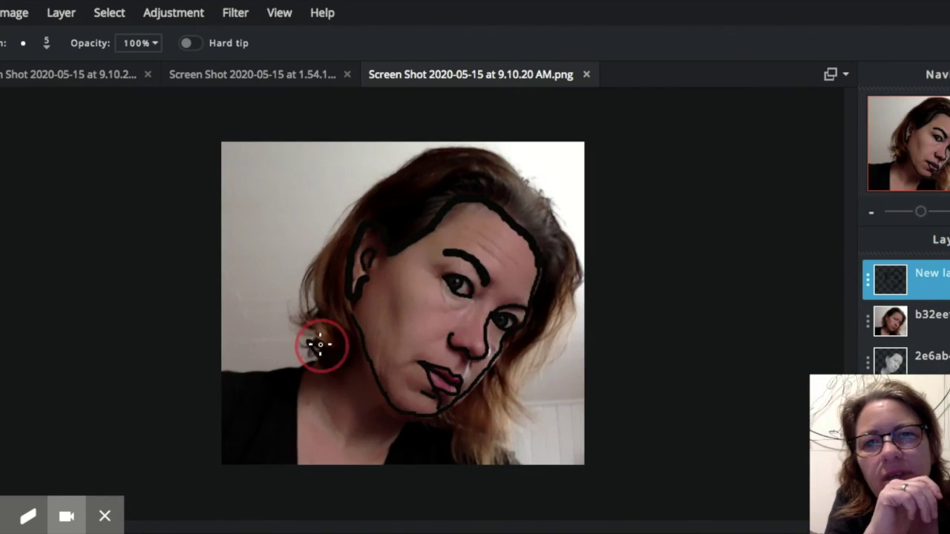
click(46, 43)
drag(29, 102, 34, 102)
drag(461, 146, 530, 182)
mouse_move(375, 201)
mouse_down()
mouse_move(346, 235)
mouse_move(307, 449)
mouse_move(277, 378)
mouse_up()
drag(475, 454, 569, 320)
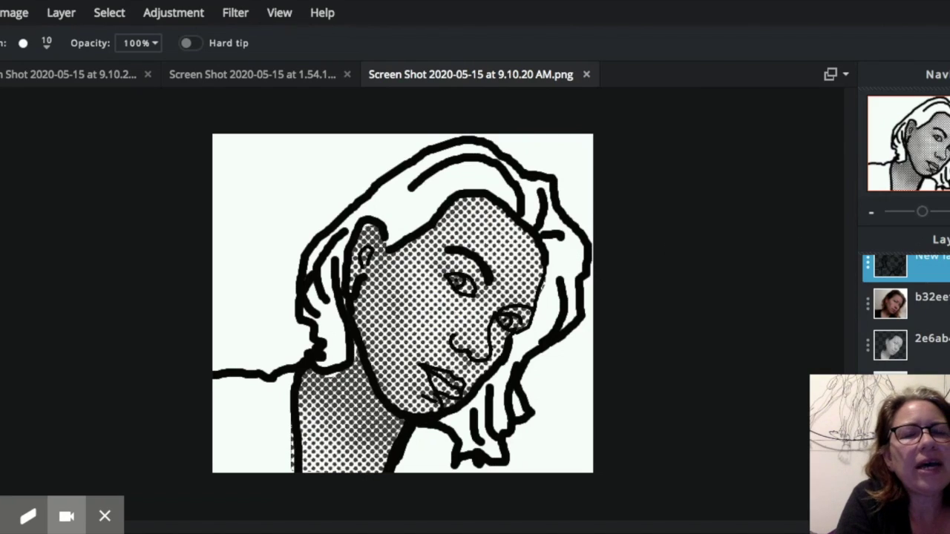
- Select the halftone layer and open the Colors category of the Effect library
click(924, 213)
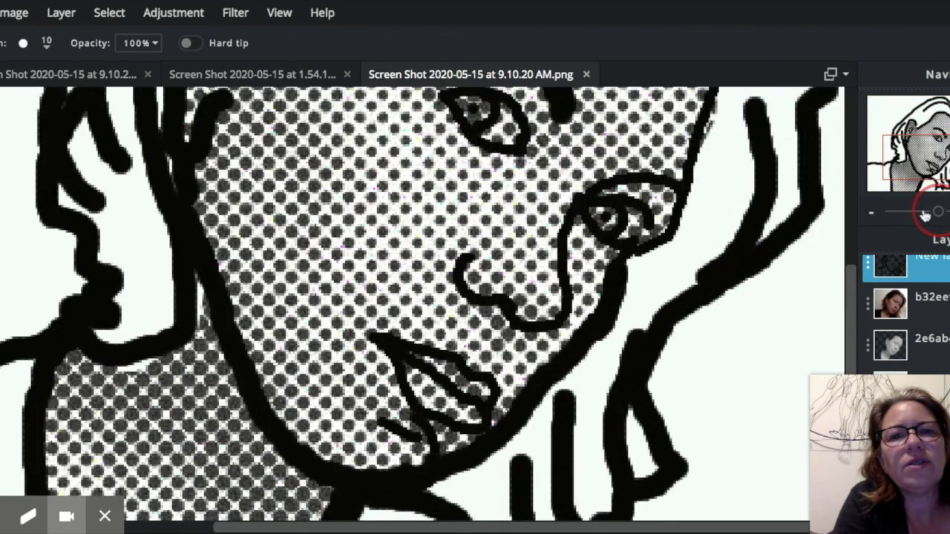
drag(924, 216, 926, 212)
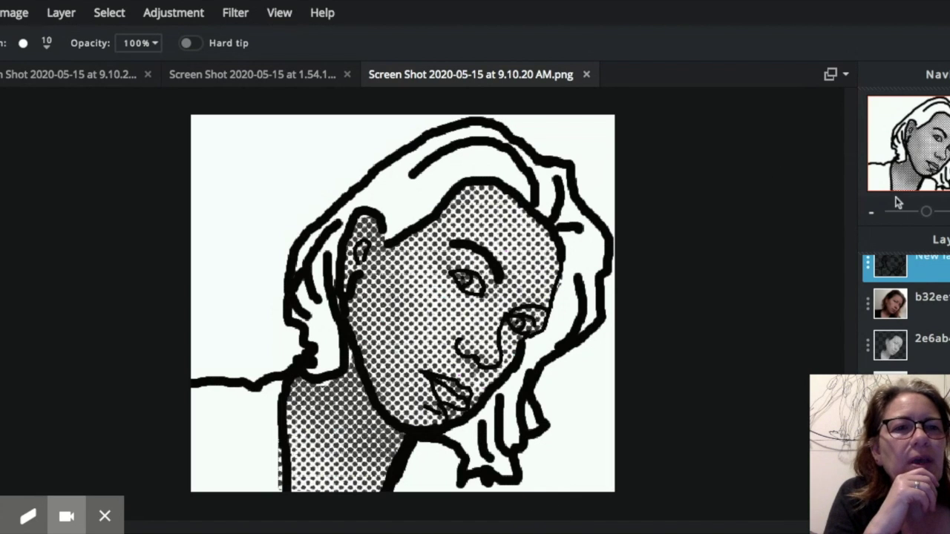
drag(924, 212, 925, 213)
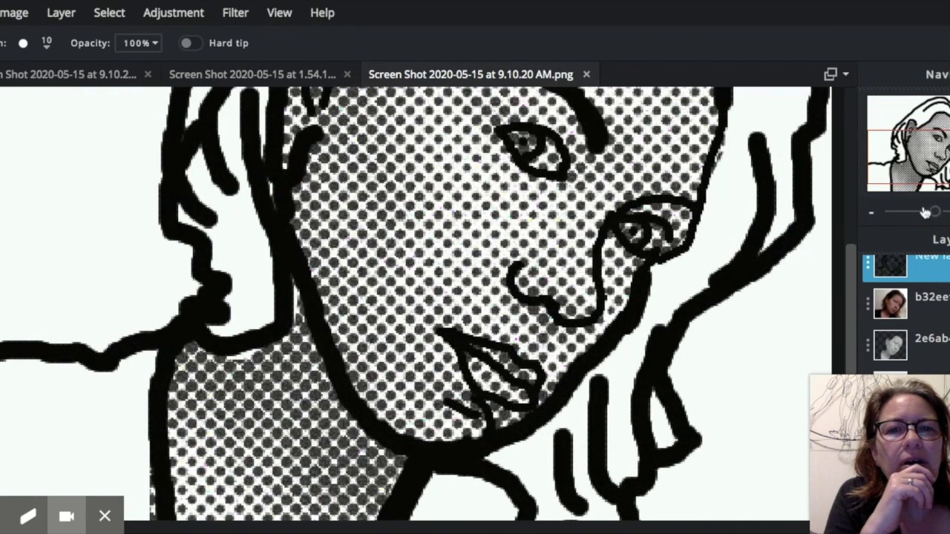
drag(908, 153, 908, 149)
click(894, 343)
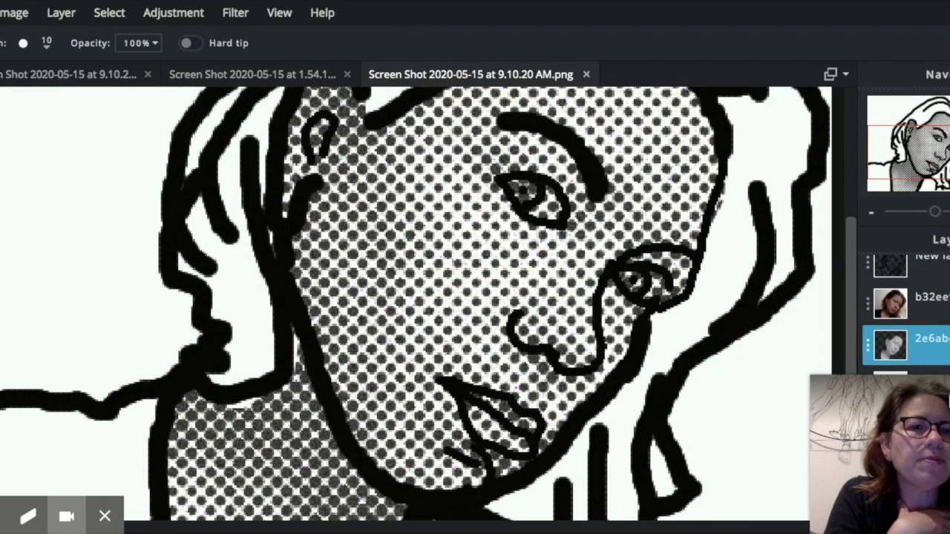
click(236, 14)
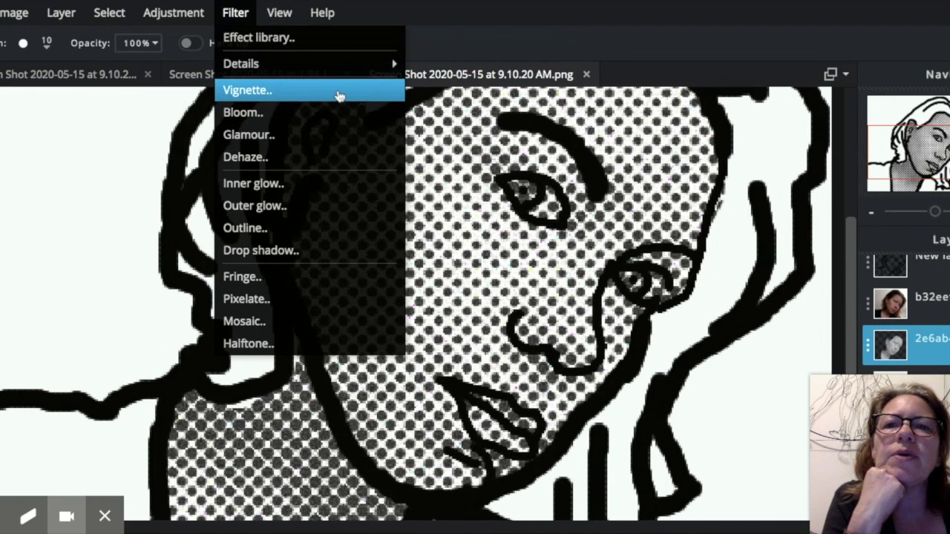
click(339, 45)
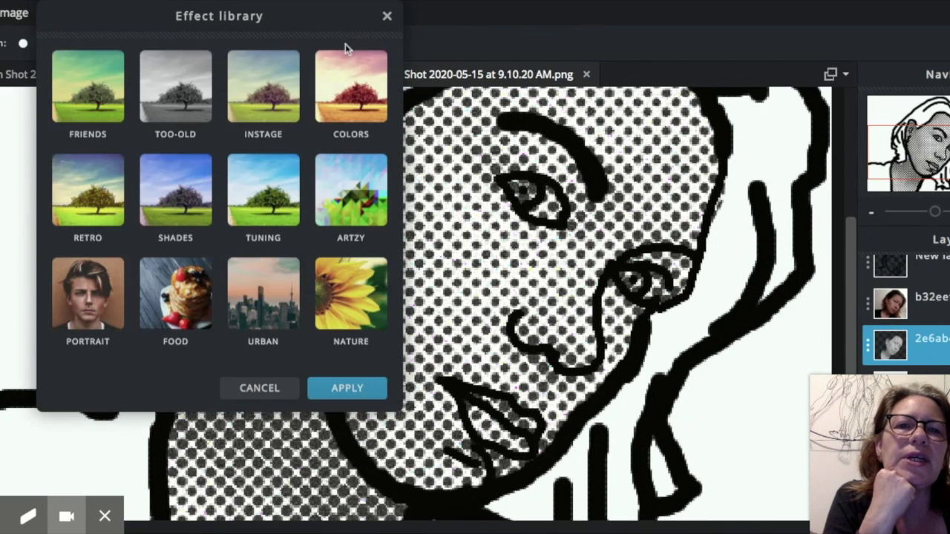
click(339, 75)
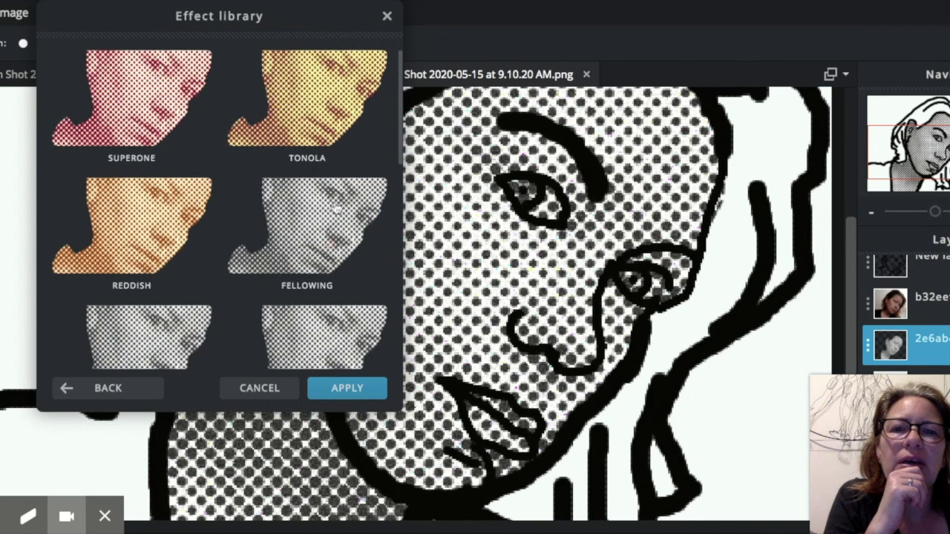
- Try the Reddish and Fellowing effects on the halftone layer, and recolour it with the muted purple-and-cream effect
click(148, 222)
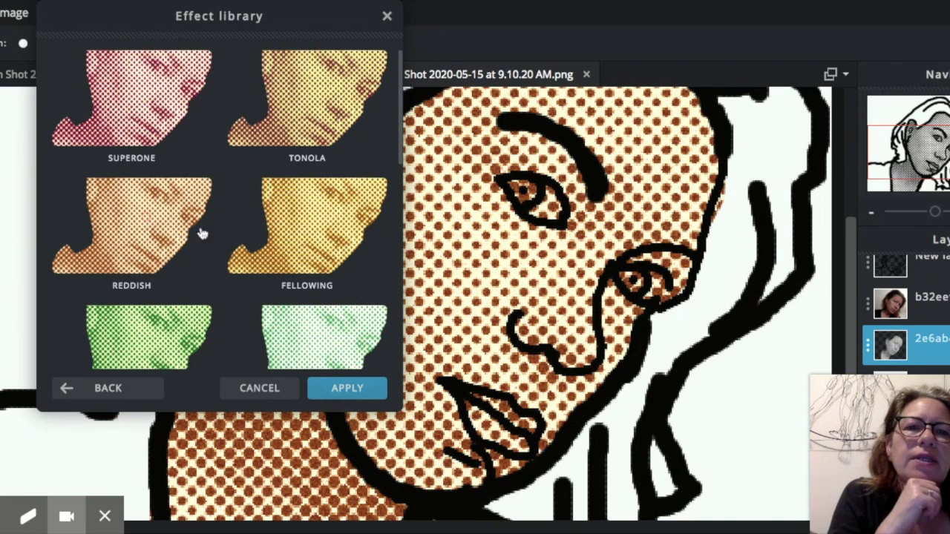
click(297, 231)
scroll(290, 274, down, 3)
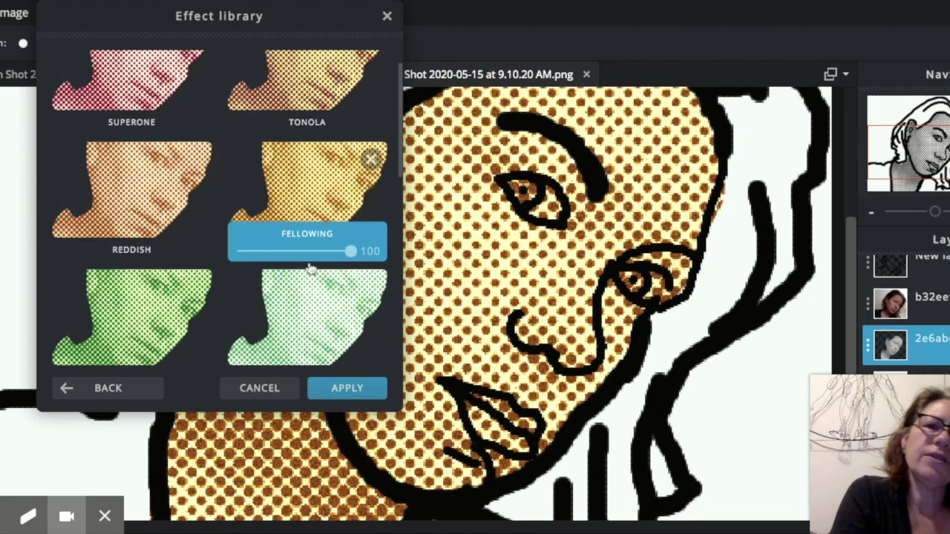
scroll(280, 278, down, 3)
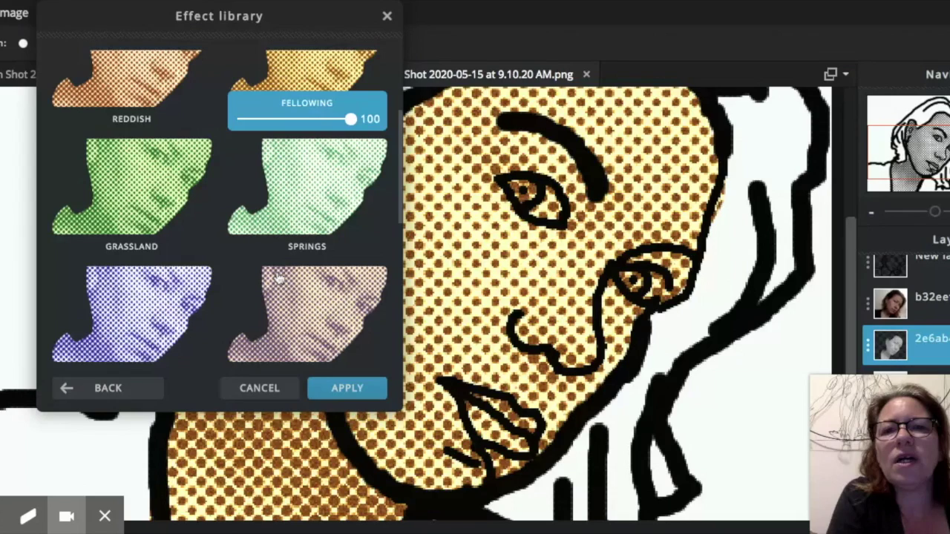
click(280, 279)
scroll(304, 335, down, 10)
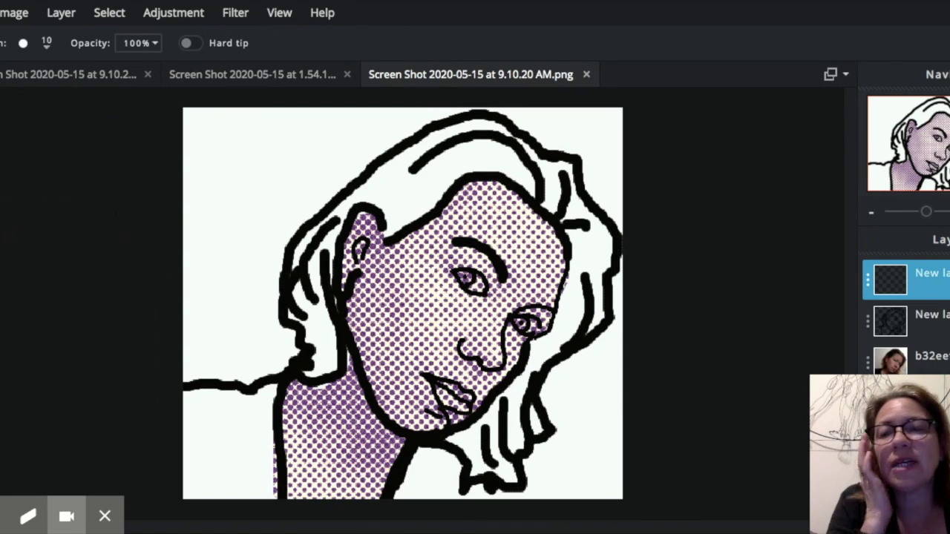
- Select the background around the head and shoulder with the Polygonal Lasso, following the outer black outline and the canvas edges
click(1, 107)
click(49, 43)
click(183, 388)
click(202, 384)
click(236, 385)
click(253, 390)
click(283, 315)
click(288, 259)
click(300, 220)
click(346, 187)
click(400, 145)
click(460, 114)
click(508, 121)
click(540, 149)
click(580, 157)
click(620, 237)
click(613, 319)
click(566, 354)
click(539, 381)
click(553, 434)
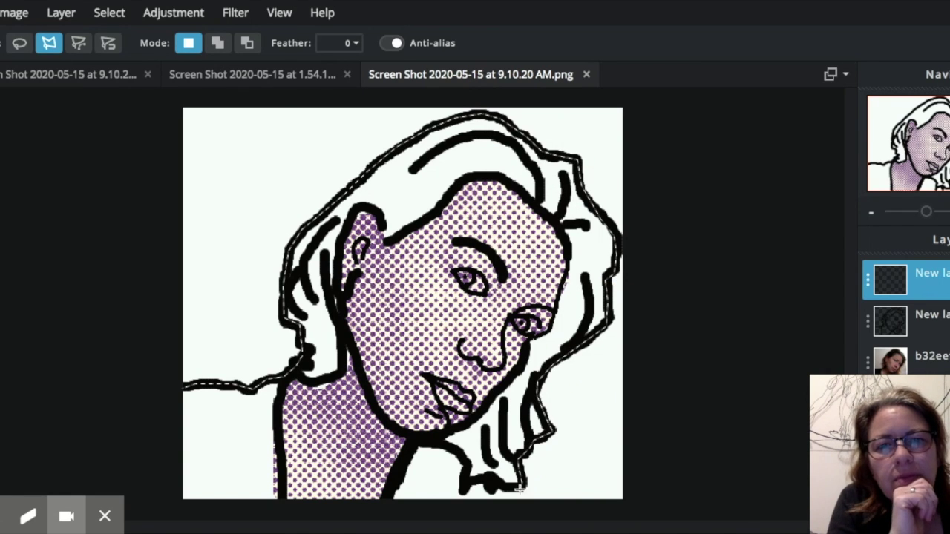
click(460, 460)
click(392, 501)
click(625, 500)
click(625, 107)
click(183, 108)
click(184, 384)
- Fill the background selection with red on the new layer and deselect it
key(g)
click(238, 189)
drag(927, 212, 920, 213)
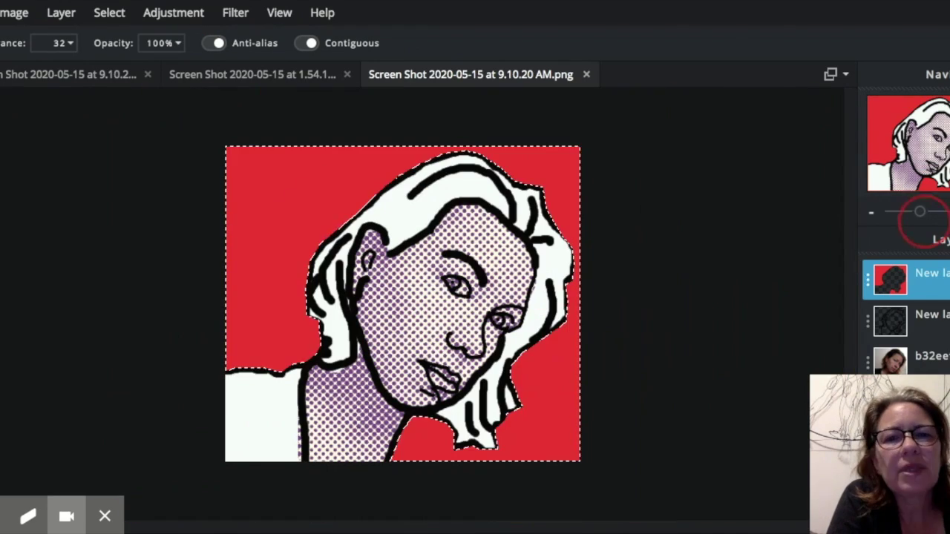
click(110, 13)
click(116, 82)
- Move the photo layer to the top of the stack and select the shoulder area below the chin and hair with the Polygonal Lasso
click(913, 358)
drag(913, 358, 913, 276)
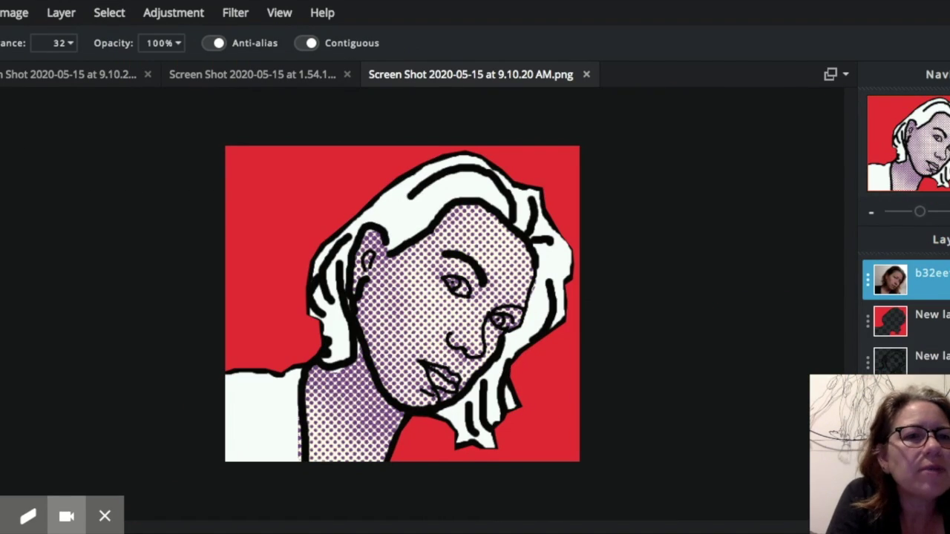
key(l)
key(shift+l)
click(433, 408)
click(517, 462)
click(512, 481)
click(410, 489)
click(380, 473)
click(373, 421)
click(433, 408)
- Delete the red from the selected shoulder area on the background colour layer and deselect
click(913, 321)
key(Delete)
click(872, 212)
click(109, 13)
click(117, 82)
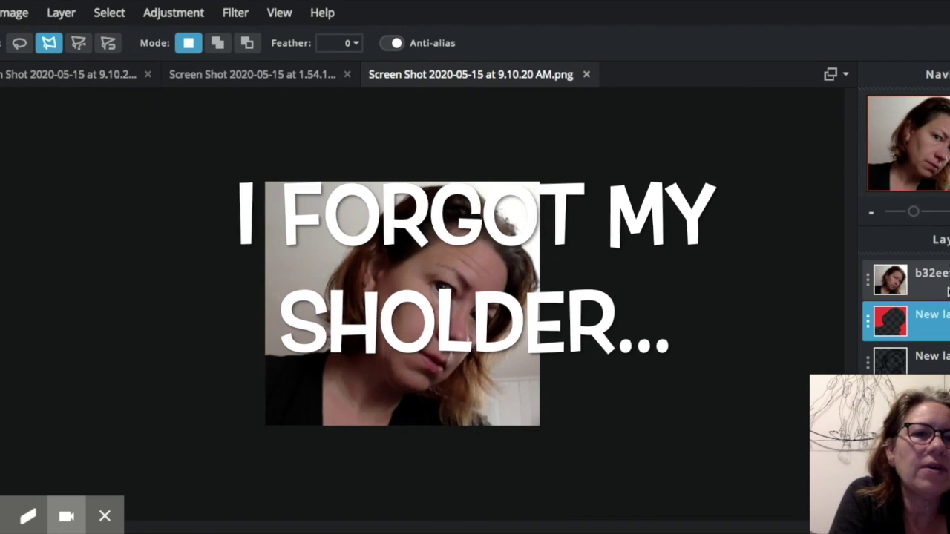
- Hide the photo layer and select the black outline layer
click(947, 280)
click(947, 280)
click(947, 279)
click(920, 358)
drag(913, 212, 921, 212)
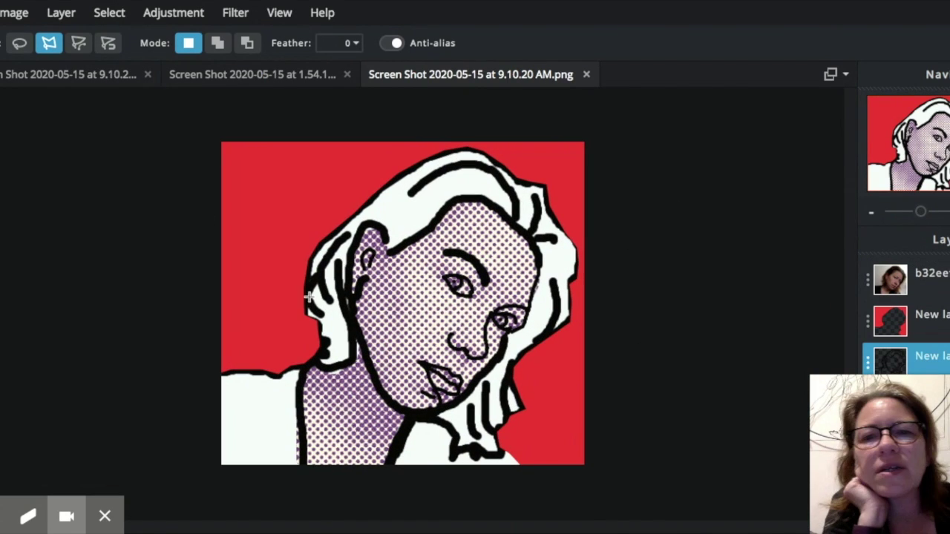
- Select the hair along its inner and outer outlines with the Polygonal Lasso, and fill it with blue on a new layer
click(341, 317)
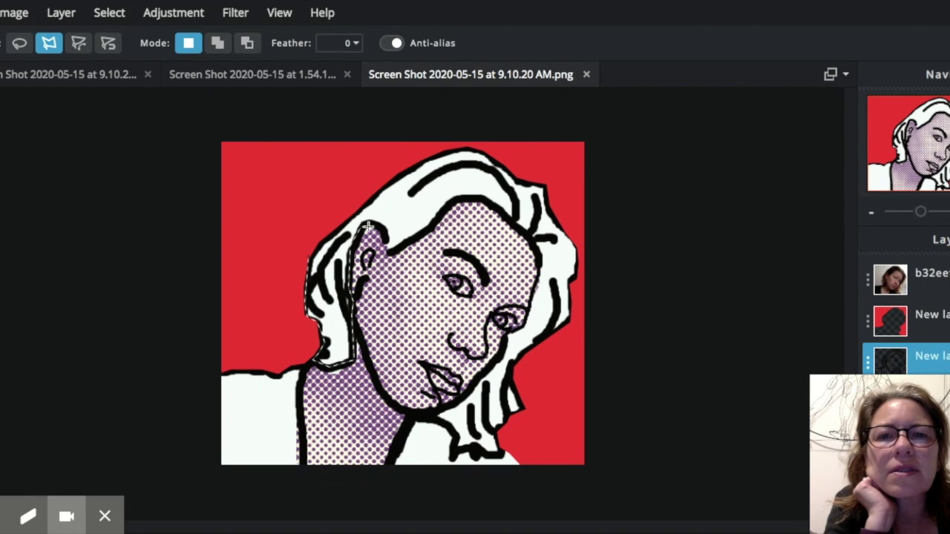
click(449, 201)
click(530, 239)
click(528, 321)
click(490, 371)
click(445, 411)
click(496, 439)
click(519, 409)
click(524, 356)
click(564, 318)
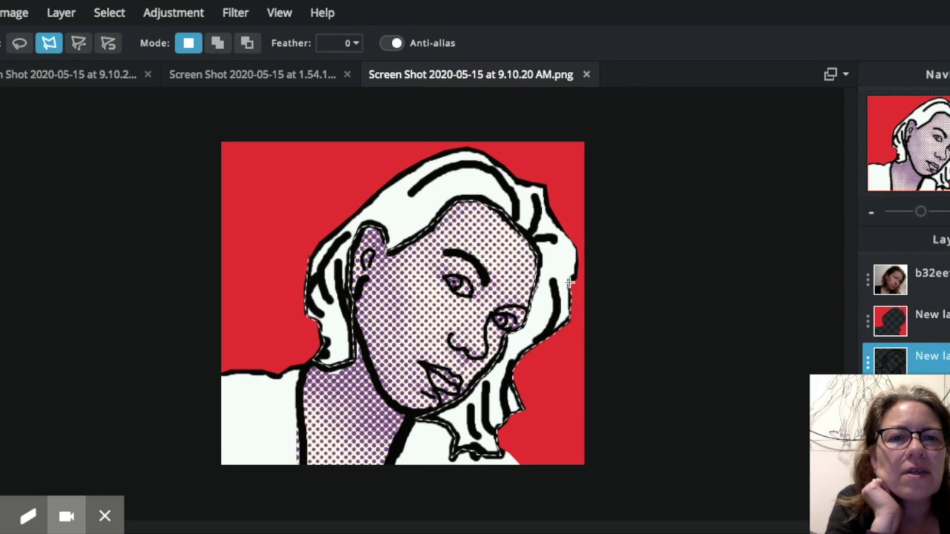
click(576, 274)
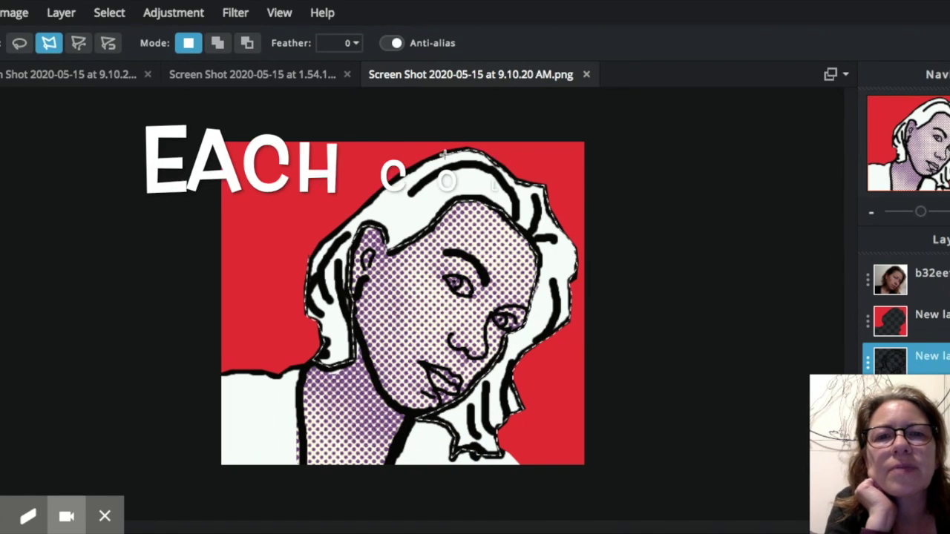
key(ctrl+shift+bracketright)
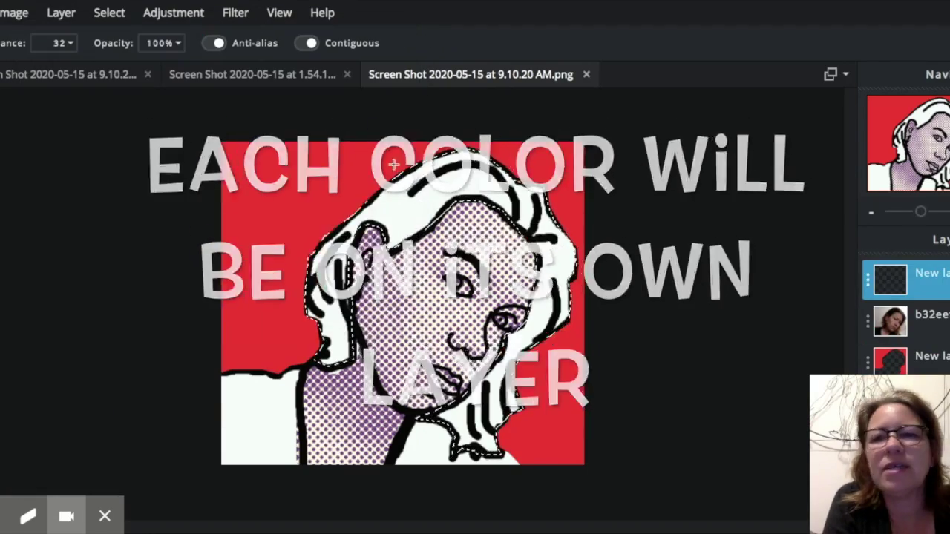
key(alt+BackSpace)
- Change the blue hair layer's blend mode to let the black outlines show through, and deselect the hair
click(867, 280)
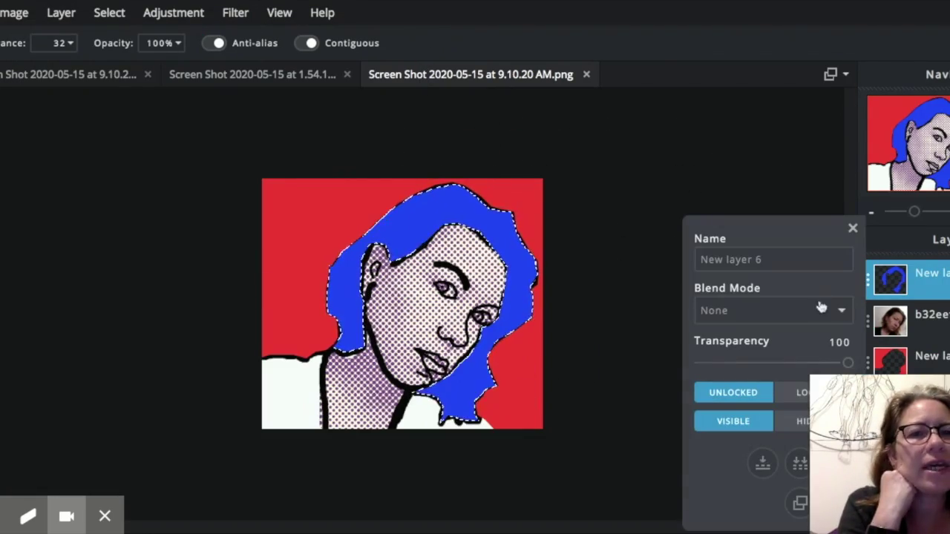
click(832, 311)
click(939, 216)
drag(939, 216, 921, 212)
click(109, 13)
click(107, 82)
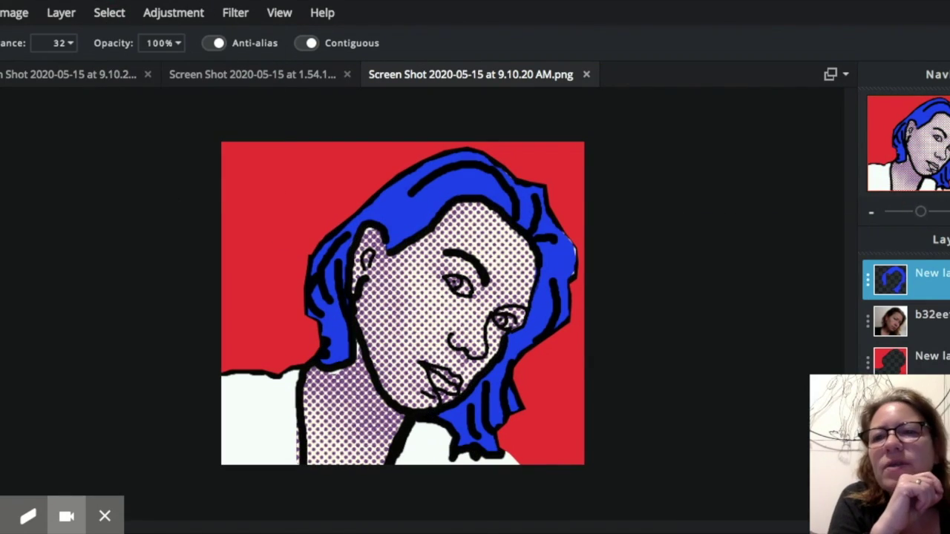
- Add a new layer and select the shirt area beside the neck along the shoulder line with the Polygonal Lasso
key(ctrl+shift+n)
key(l)
click(49, 43)
click(222, 375)
click(276, 373)
click(301, 368)
click(301, 468)
click(209, 470)
click(222, 375)
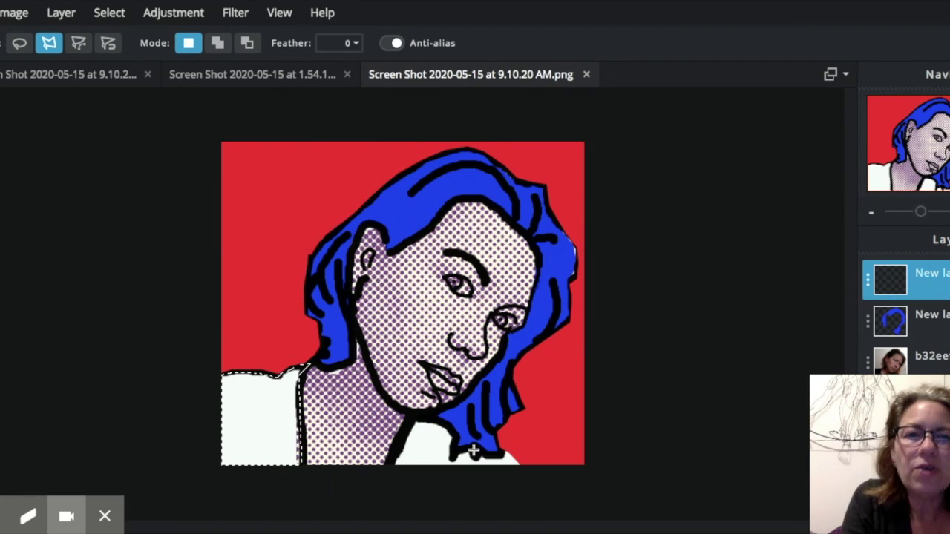
- Add the shirt area below the chin and hair to the selection
shift+click(408, 420)
click(386, 471)
click(520, 472)
click(504, 450)
click(456, 439)
click(416, 420)
- Pick a bright green, fill both selected shirt areas with it and deselect them
click(3, 475)
click(261, 193)
click(262, 209)
click(153, 125)
click(363, 300)
key(g)
click(262, 420)
click(109, 13)
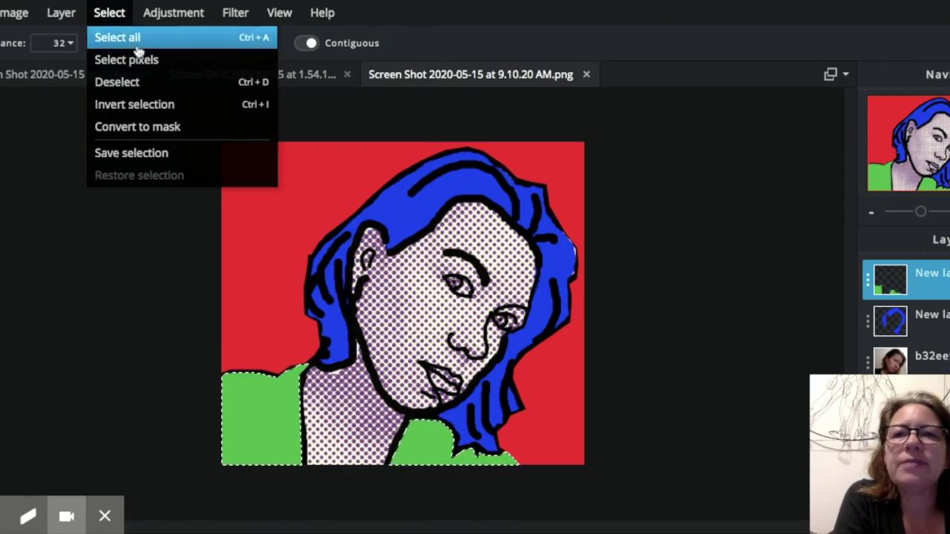
click(117, 80)
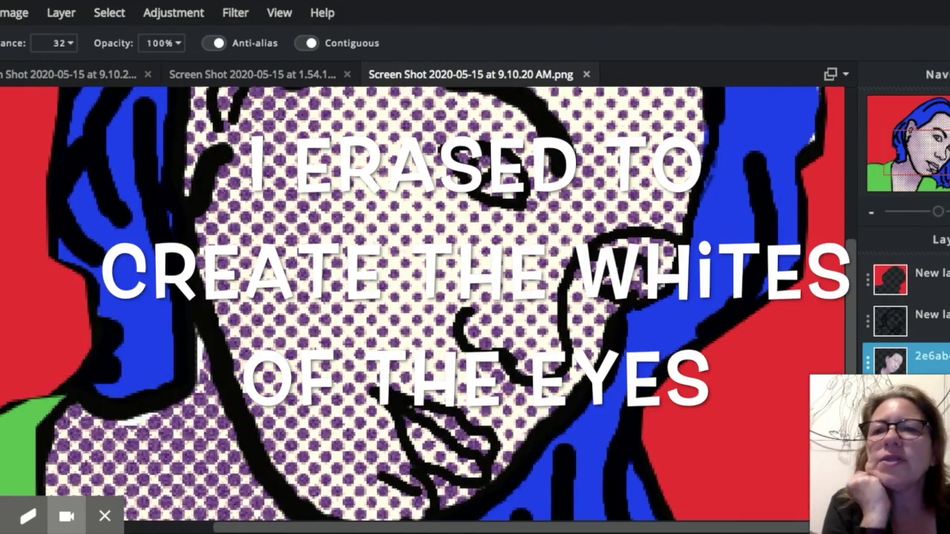
- Erase the halftone dots in the whites of both eyes with a 5 px eraser, checking the reference comic painting
key(e)
click(26, 43)
click(62, 263)
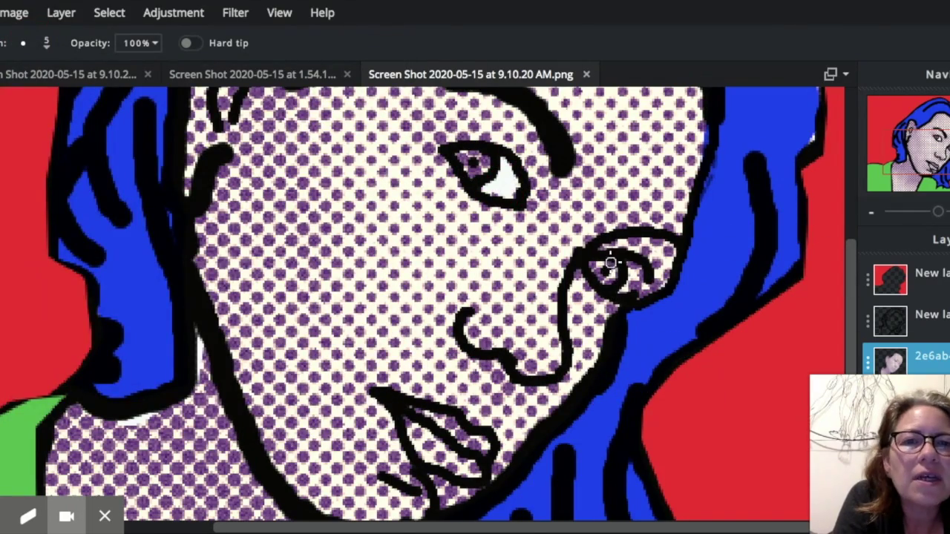
click(275, 74)
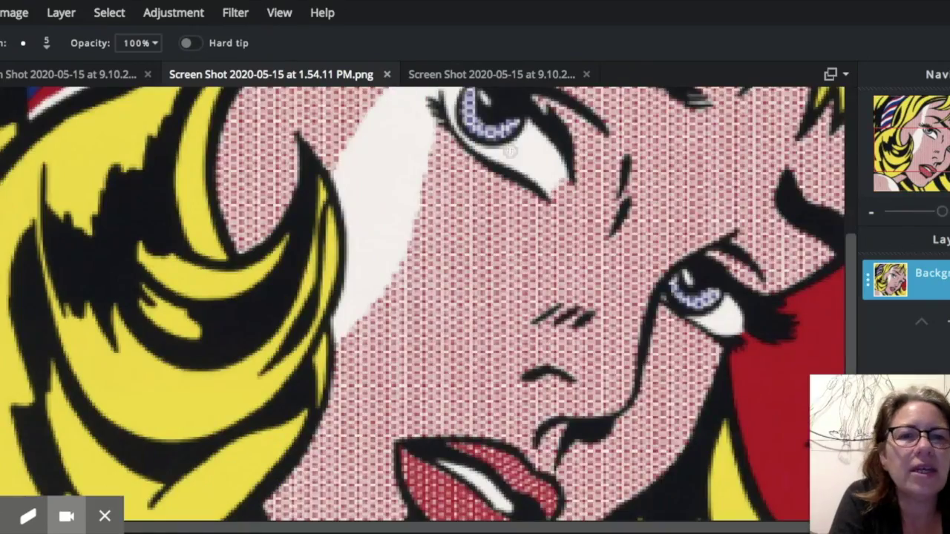
click(916, 212)
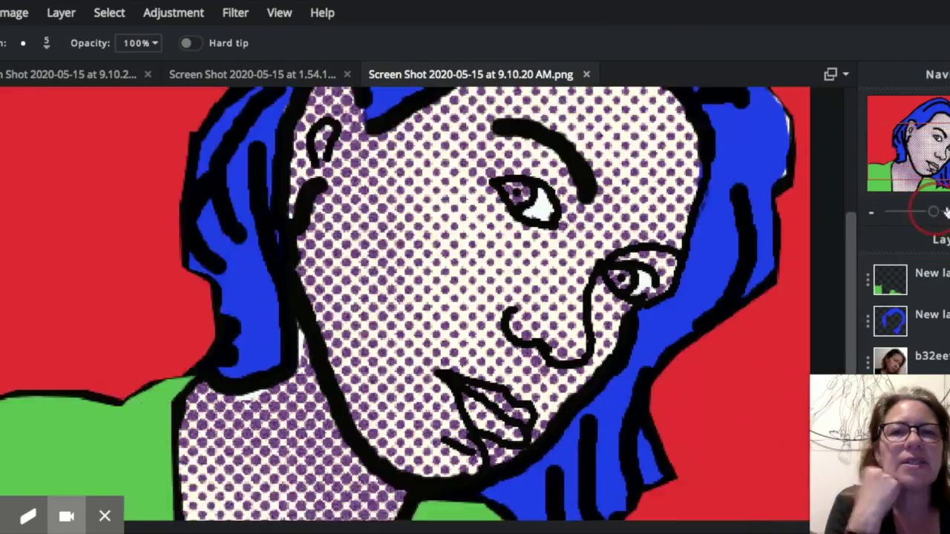
- Select the lips with the Lasso, fill them with a dark magenta-red on a new layer and change that layer's blend mode
click(915, 212)
key(l)
mouse_move(394, 235)
mouse_down()
mouse_move(528, 305)
mouse_move(520, 375)
mouse_move(441, 364)
mouse_move(326, 222)
mouse_up()
click(260, 83)
click(230, 153)
click(365, 303)
click(460, 311)
click(868, 278)
click(772, 310)
click(795, 329)
- Select the irises with the Lasso and fill them with a dark green
scroll(371, 297, up, 5)
key(l)
mouse_move(255, 185)
mouse_down()
mouse_move(314, 239)
mouse_move(256, 187)
mouse_up()
drag(519, 343, 475, 393)
click(186, 230)
click(161, 207)
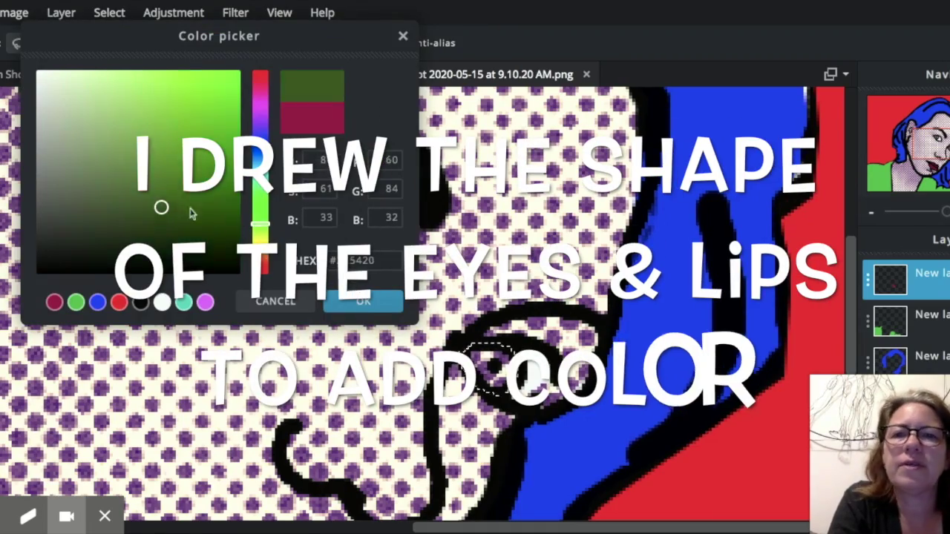
click(363, 301)
scroll(371, 297, down, 4)
- Compare with the reference comic painting and recolour the halftone layer to crimson dots on cream with a filter effect
click(271, 74)
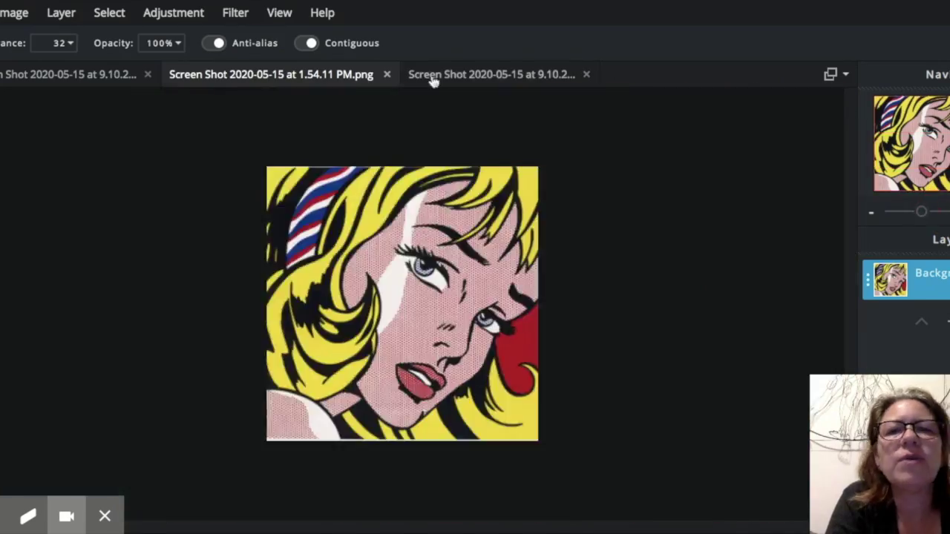
click(434, 78)
click(235, 12)
click(248, 36)
key(Escape)
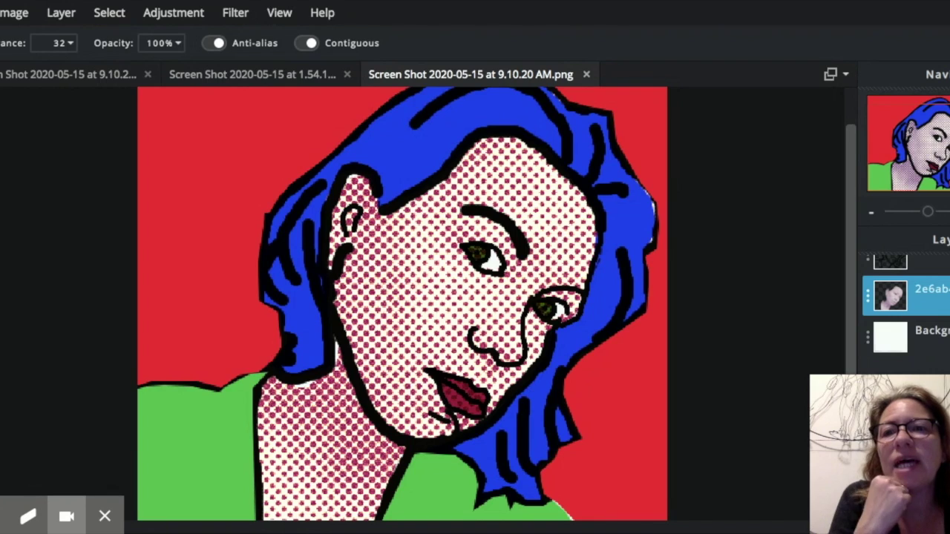
- Select the face, ear and neck along the black outline with the Polygonal Lasso, and add a new layer
key(l)
click(49, 43)
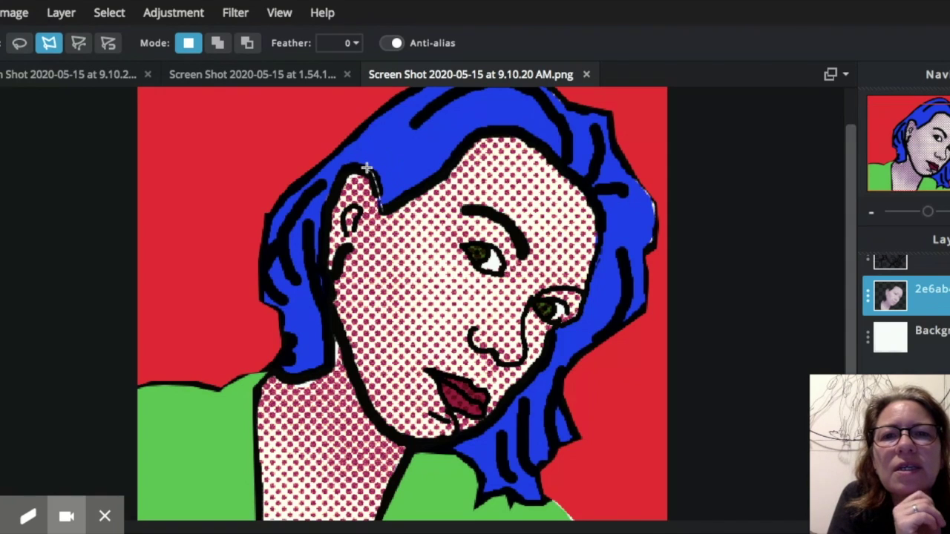
click(337, 183)
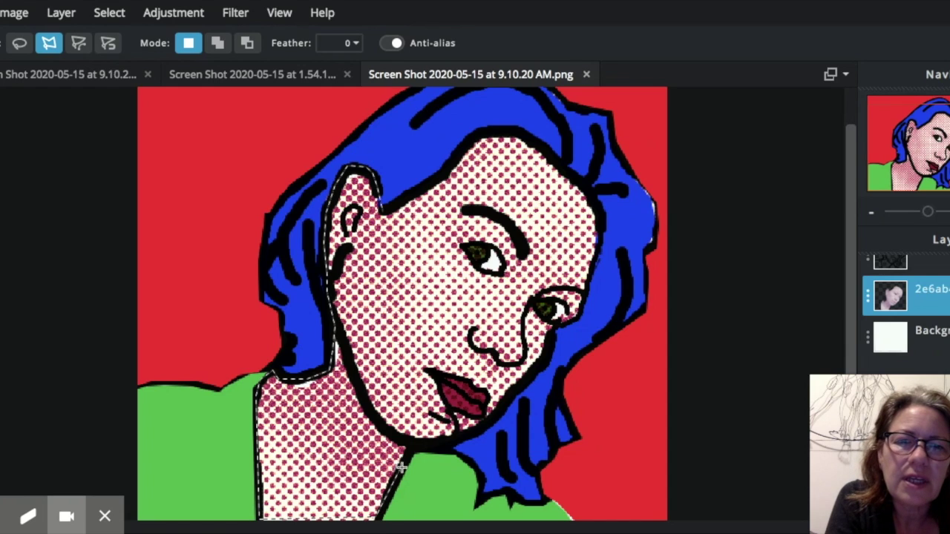
click(453, 444)
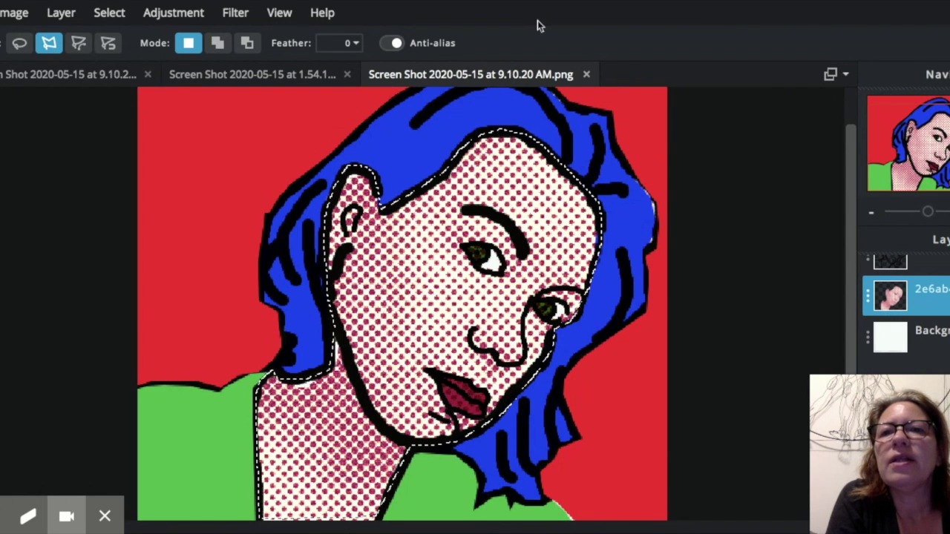
click(61, 12)
click(82, 36)
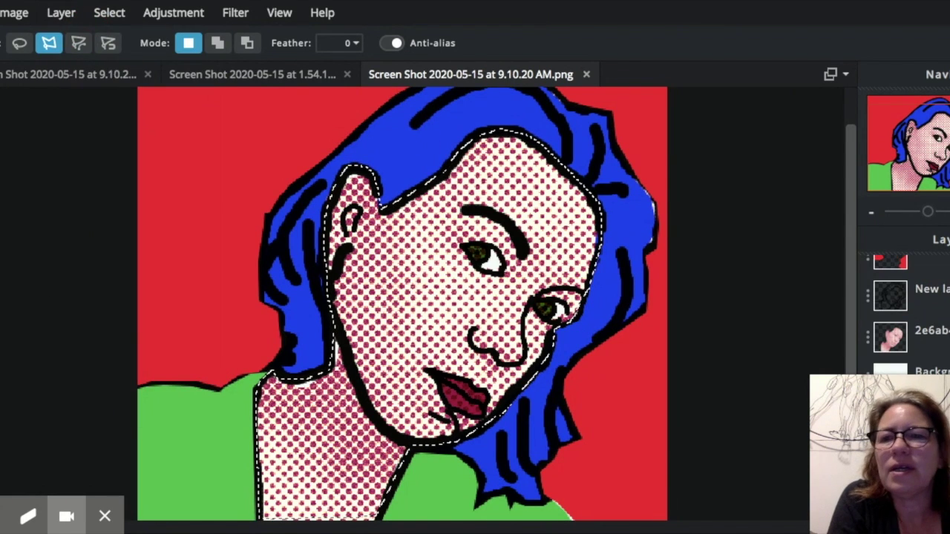
- Pick a light orange skin colour and fill the face and neck selection with it on the new layer
drag(258, 269, 265, 253)
click(141, 302)
click(260, 249)
click(219, 106)
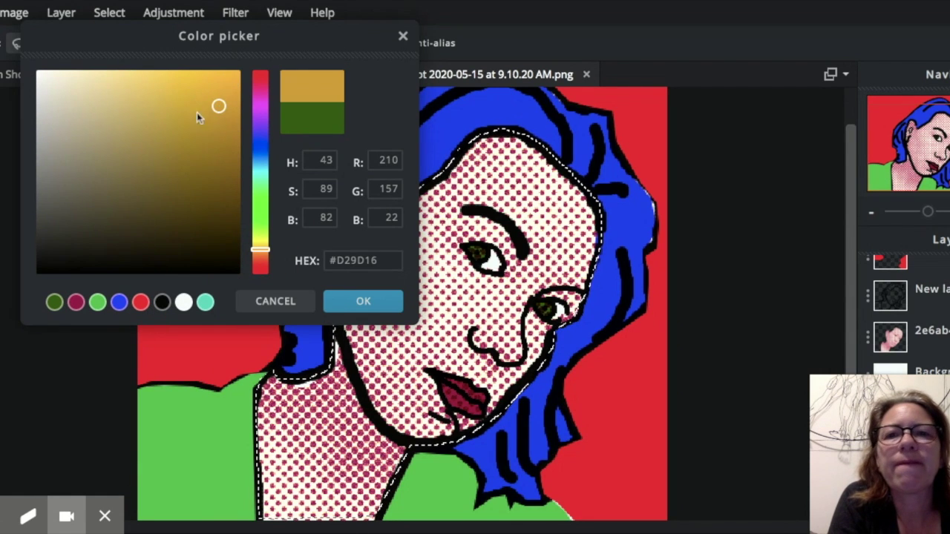
click(234, 127)
click(205, 111)
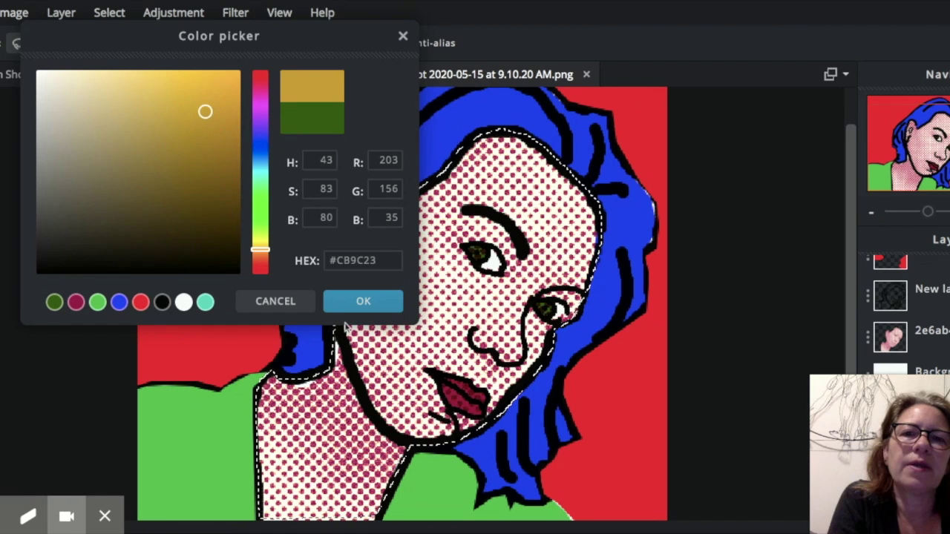
click(261, 257)
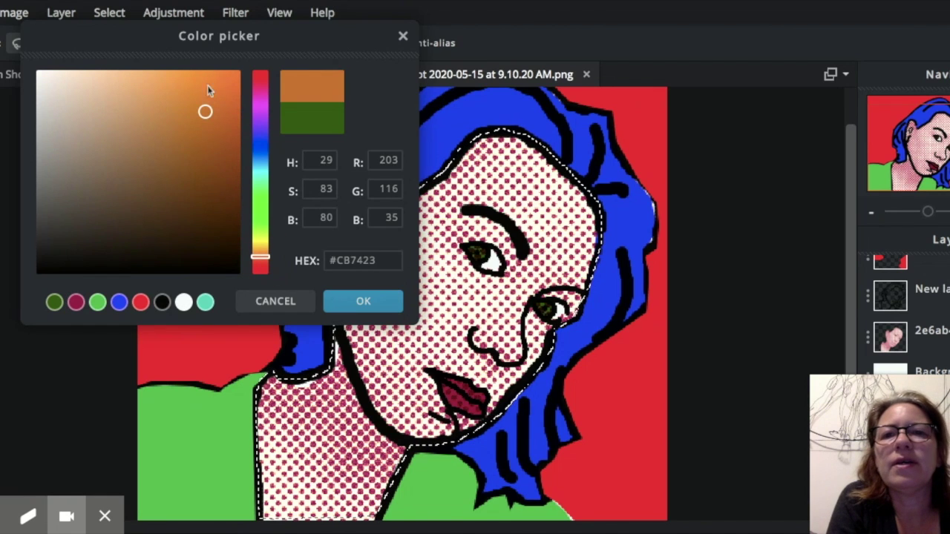
click(156, 75)
click(363, 300)
key(g)
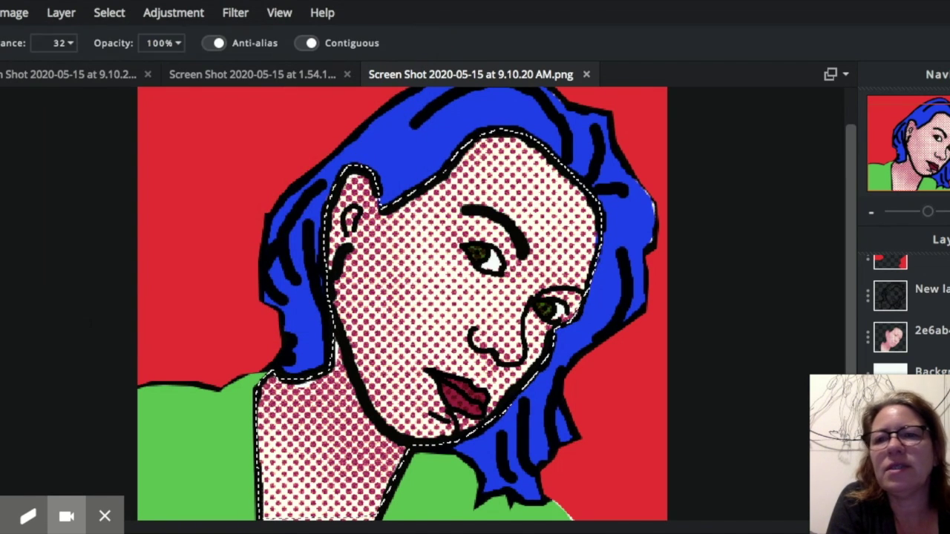
click(368, 242)
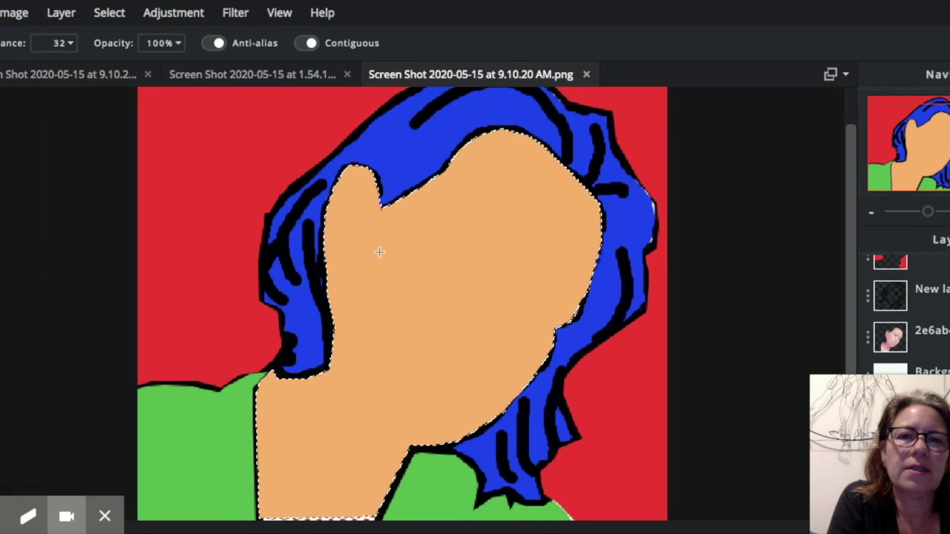
- Set the orange skin layer's blend mode to Multiply
scroll(928, 297, up, 2)
scroll(928, 297, down, 3)
scroll(906, 312, up, 3)
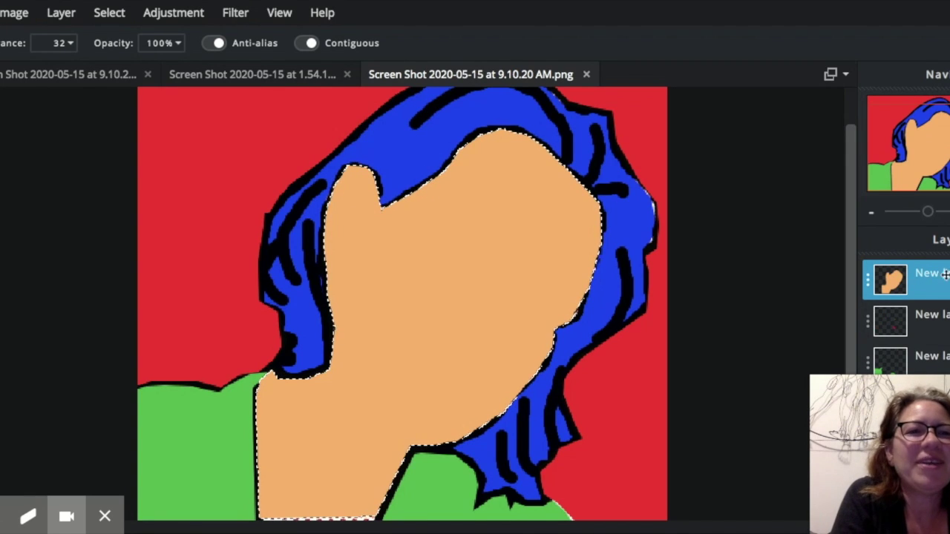
click(867, 278)
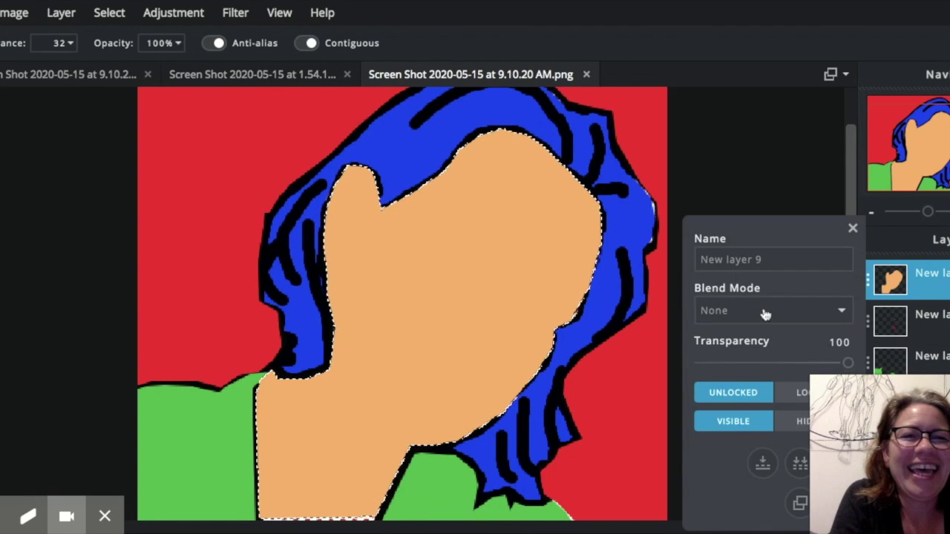
click(869, 284)
click(868, 285)
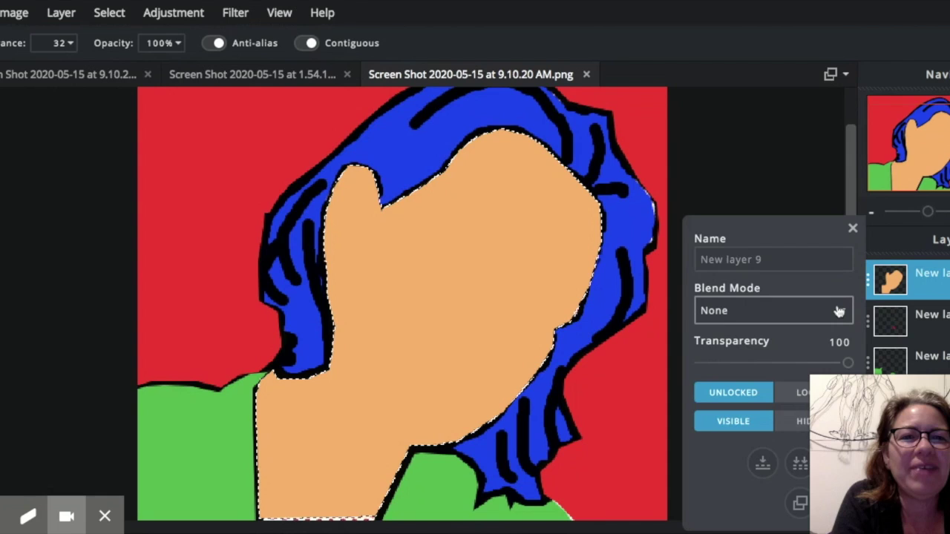
drag(839, 312, 813, 335)
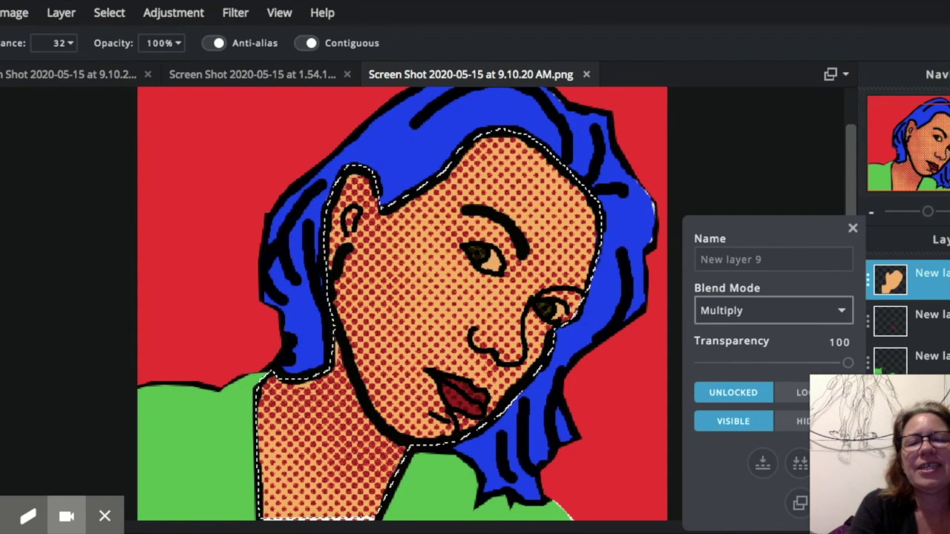
- Erase the orange skin colour over both eyes on the skin layer with a size 5 soft eraser
click(928, 212)
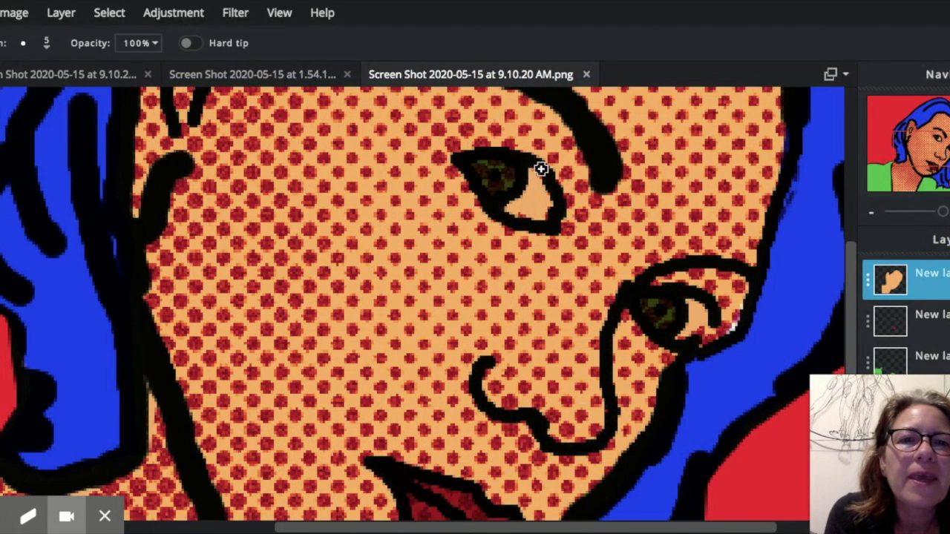
mouse_move(525, 173)
mouse_down()
mouse_move(486, 163)
mouse_move(505, 195)
mouse_move(532, 178)
mouse_move(539, 191)
mouse_move(529, 204)
mouse_move(512, 196)
mouse_move(530, 208)
mouse_move(536, 182)
mouse_move(531, 196)
mouse_up()
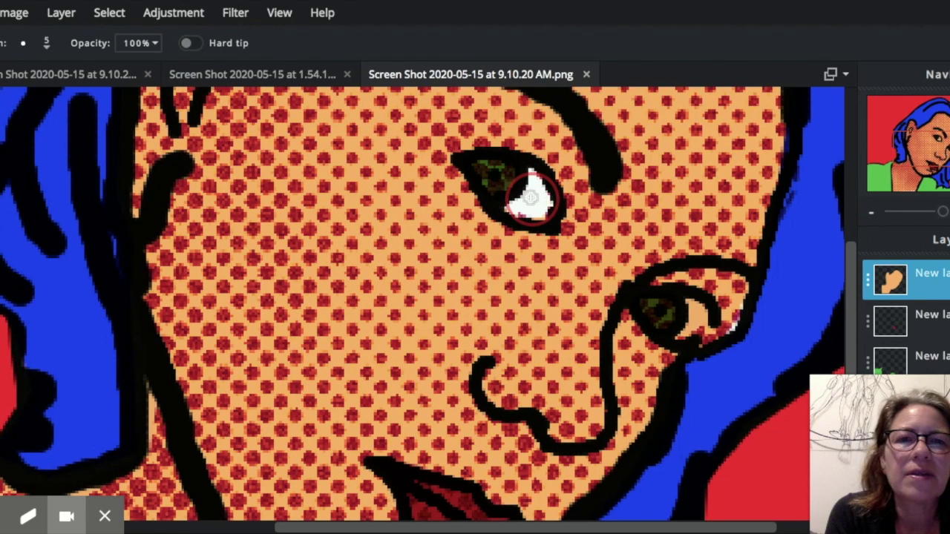
mouse_move(531, 198)
mouse_down()
mouse_move(494, 189)
mouse_move(505, 187)
mouse_up()
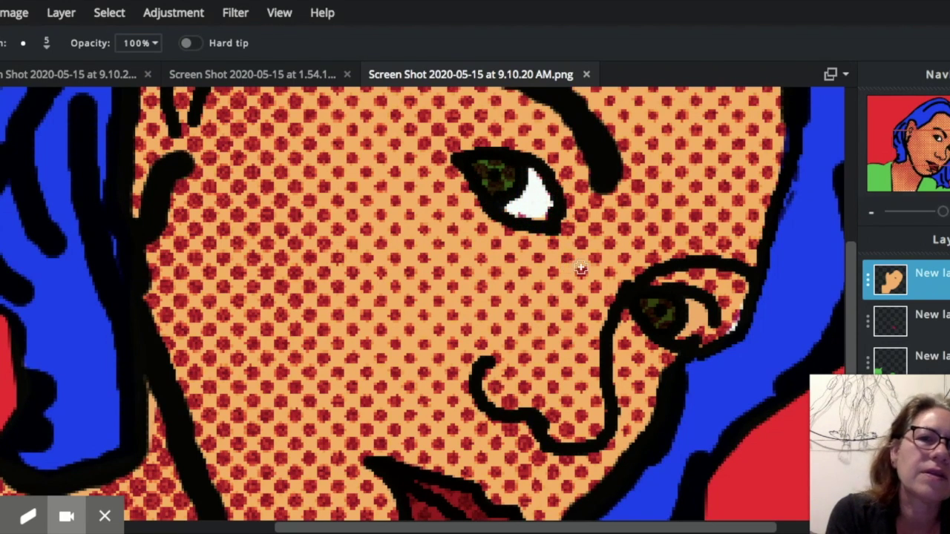
mouse_move(660, 307)
mouse_down()
mouse_move(682, 326)
mouse_move(692, 318)
mouse_move(681, 301)
mouse_move(697, 303)
mouse_move(695, 333)
mouse_move(670, 328)
mouse_move(648, 302)
mouse_move(682, 314)
mouse_up()
mouse_move(940, 154)
mouse_down()
mouse_move(913, 189)
mouse_move(939, 154)
mouse_up()
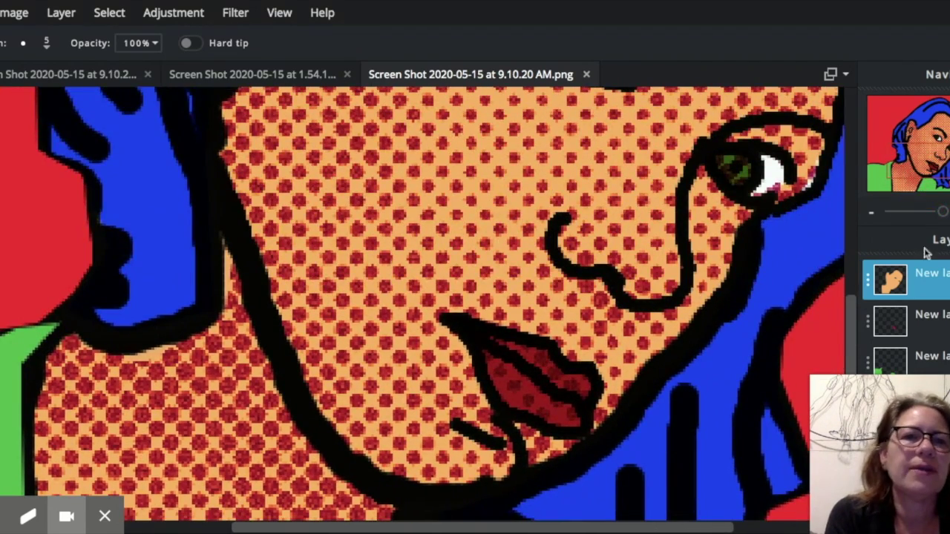
- On the blue hair layer, sample the hair's blue and paint over the white gaps along the hair's outer edge with a size 10 brush
mouse_move(941, 215)
mouse_down()
mouse_move(921, 215)
mouse_move(944, 219)
mouse_move(920, 213)
mouse_move(936, 213)
mouse_up()
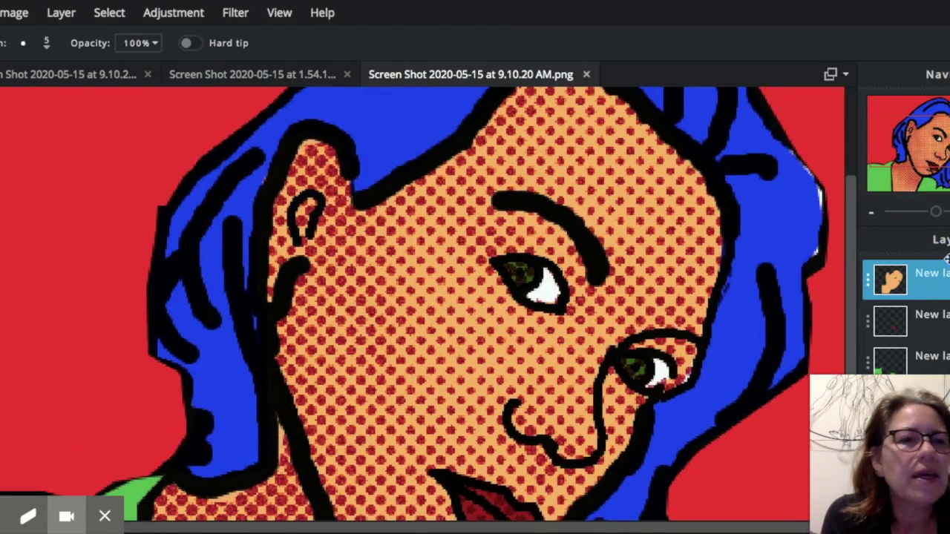
scroll(927, 312, down, 3)
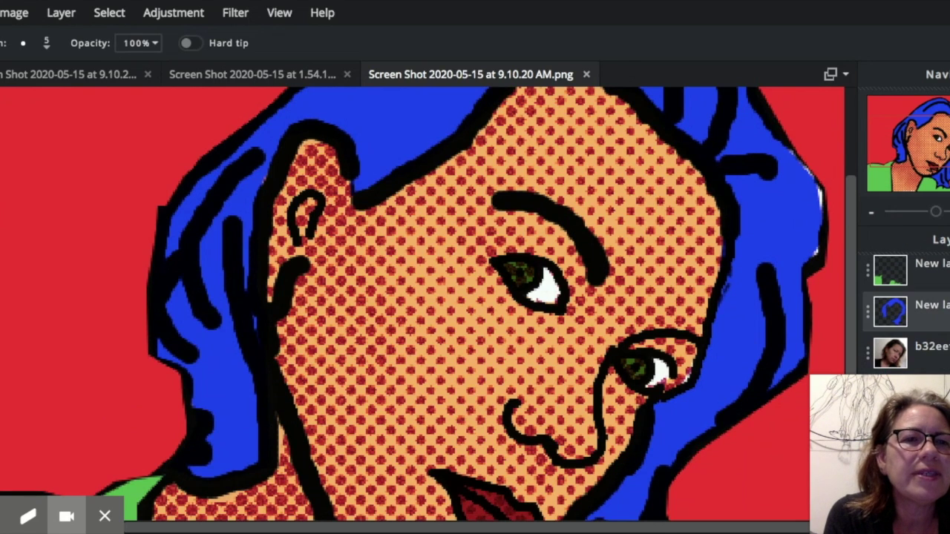
click(943, 305)
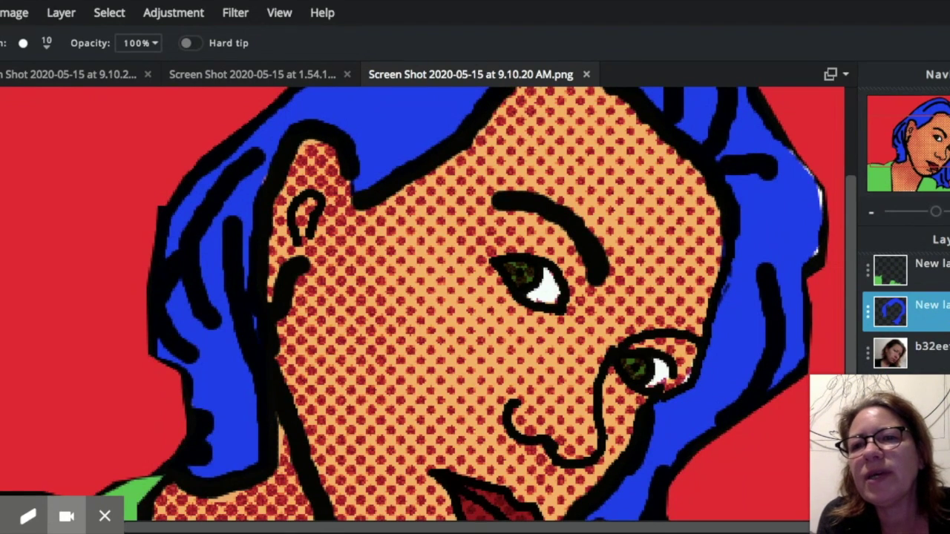
key(i)
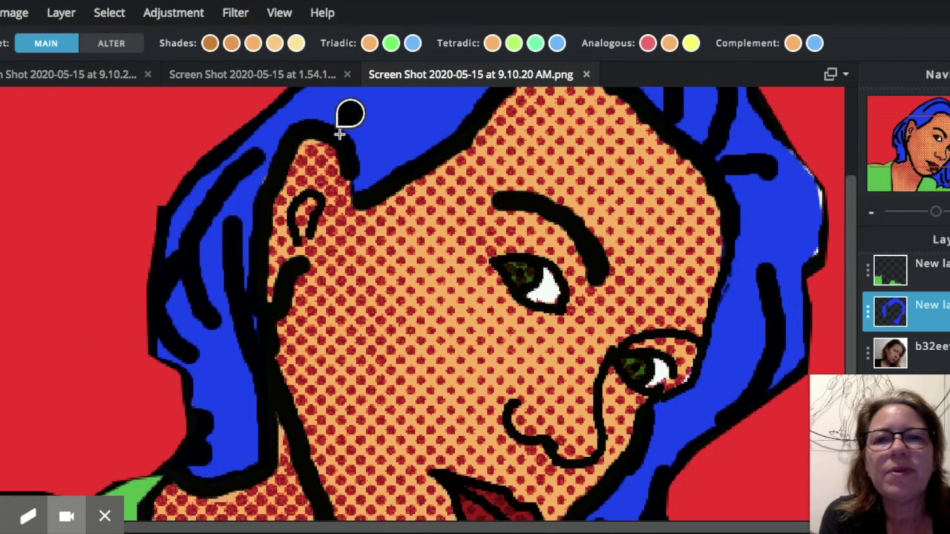
click(407, 119)
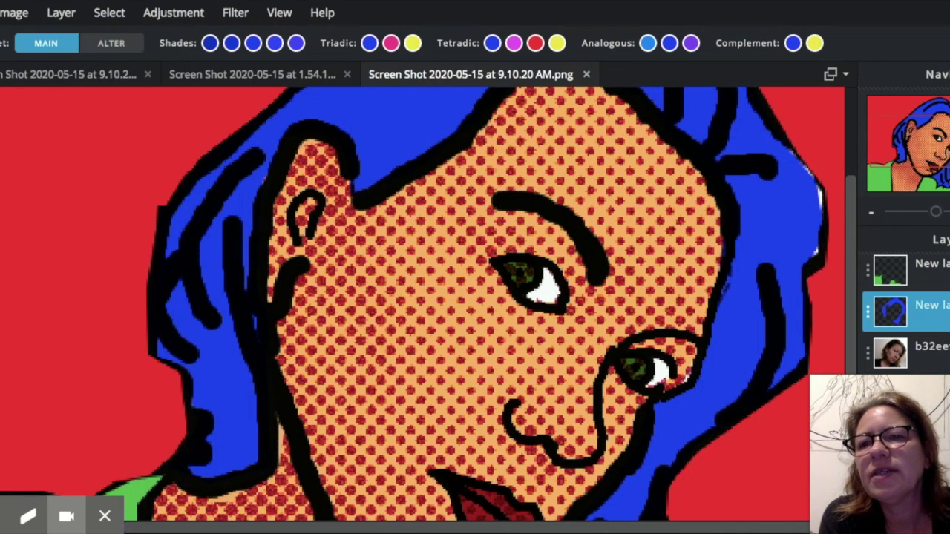
key(b)
click(775, 143)
mouse_move(775, 143)
mouse_down()
mouse_move(820, 196)
mouse_move(809, 250)
mouse_move(791, 164)
mouse_move(748, 112)
mouse_move(761, 141)
mouse_up()
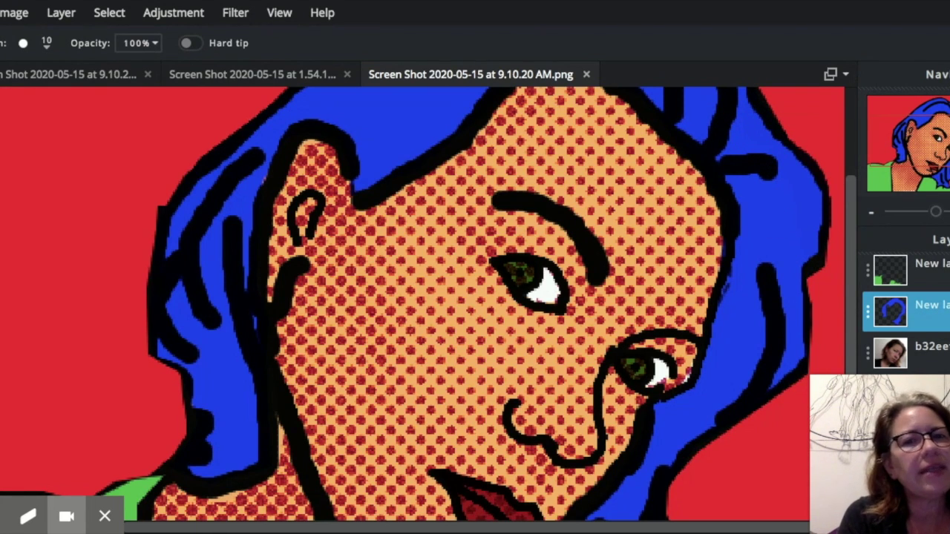
drag(942, 214, 933, 213)
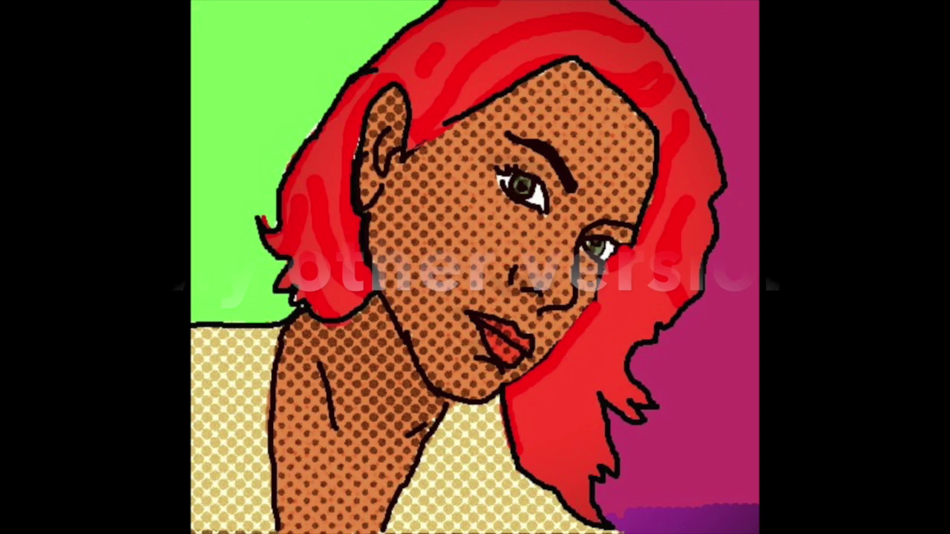